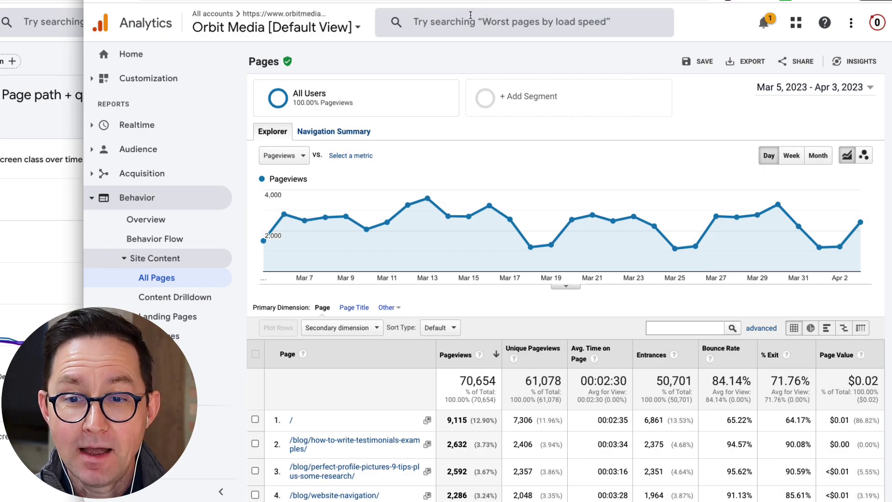
pyautogui.click(93, 201)
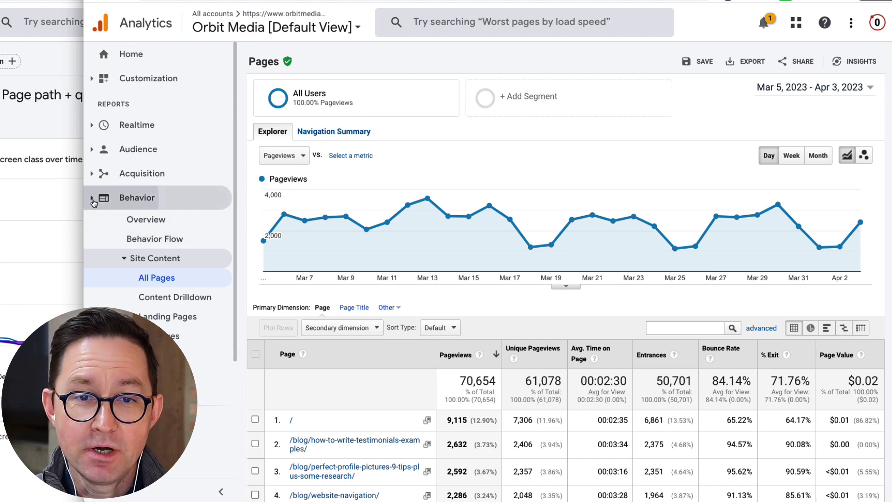
pyautogui.click(92, 149)
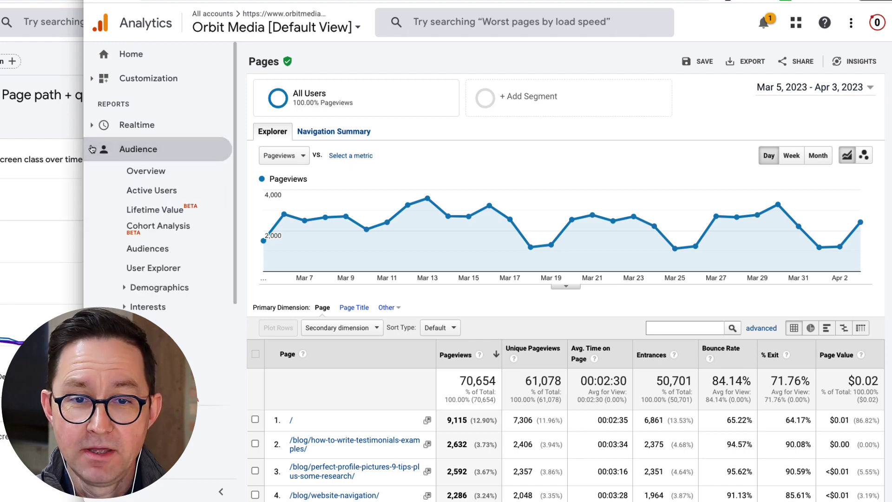
pyautogui.click(125, 286)
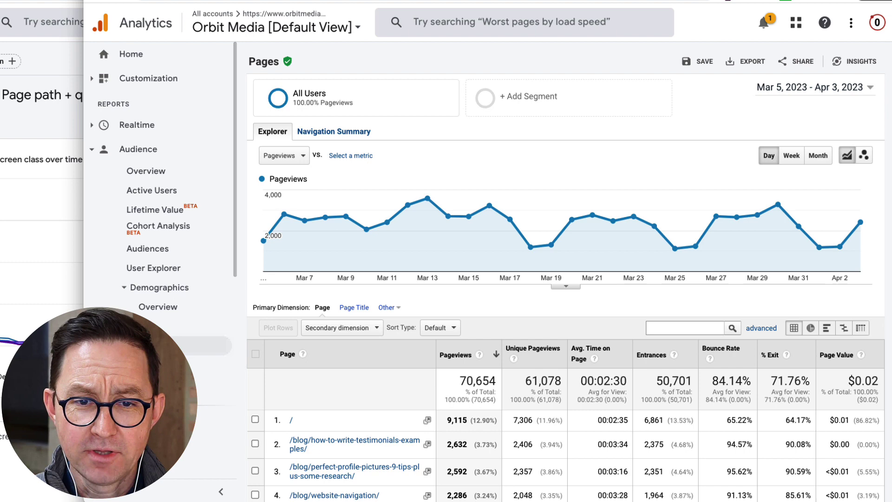
pyautogui.click(92, 149)
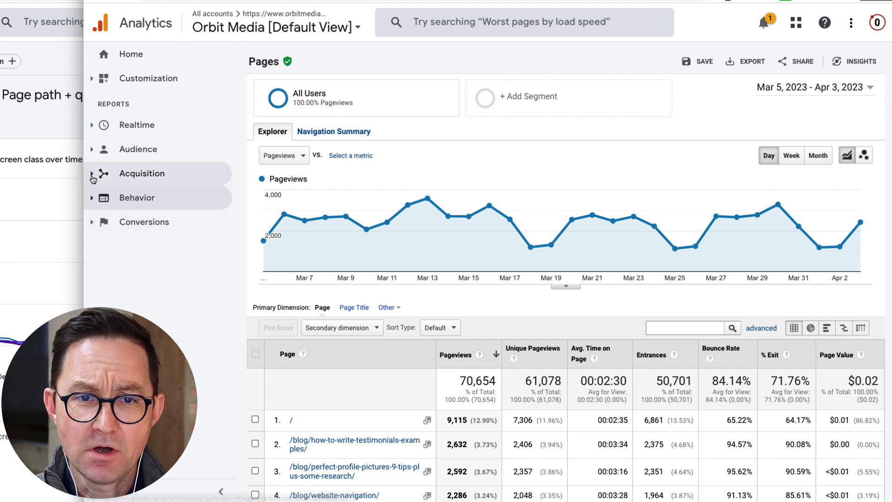
pyautogui.click(92, 176)
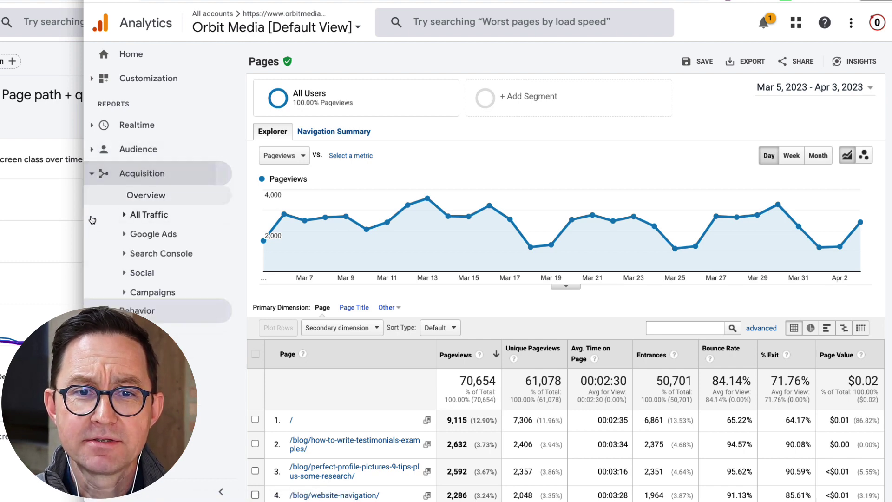
pyautogui.click(120, 253)
pyautogui.click(213, 371)
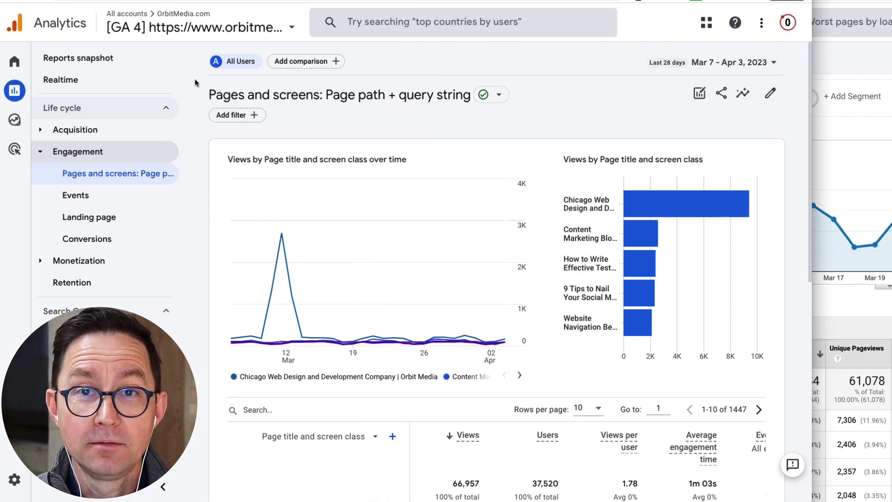
pyautogui.click(42, 153)
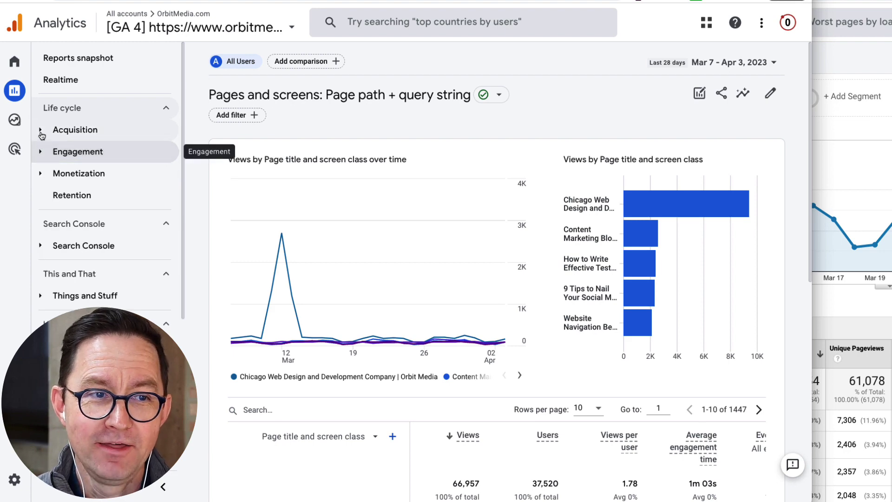
pyautogui.click(41, 132)
pyautogui.click(41, 135)
pyautogui.click(42, 154)
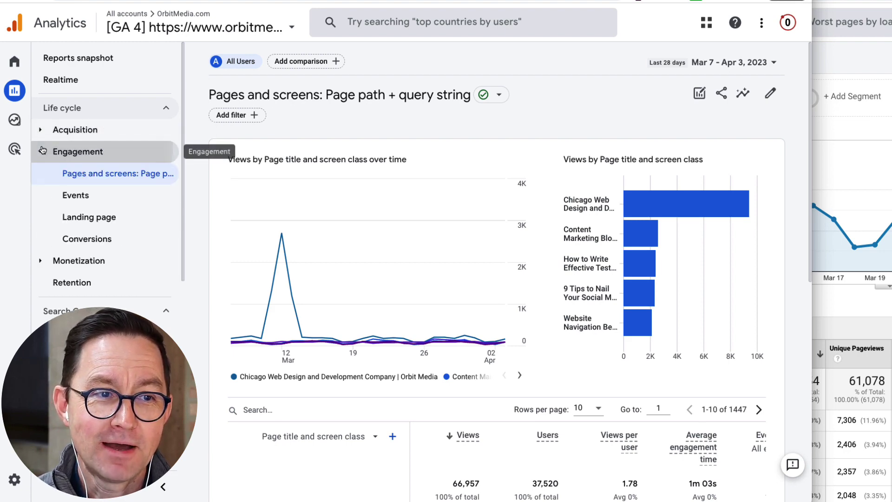
pyautogui.click(42, 153)
pyautogui.click(36, 175)
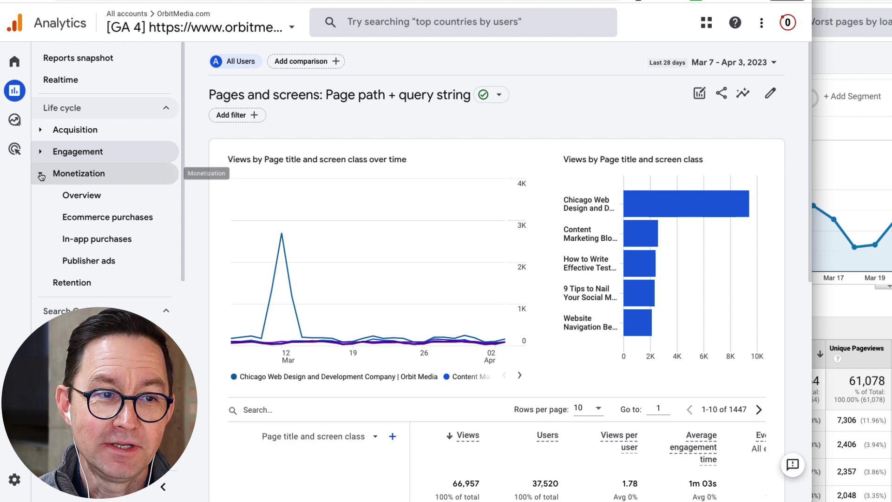
pyautogui.click(36, 175)
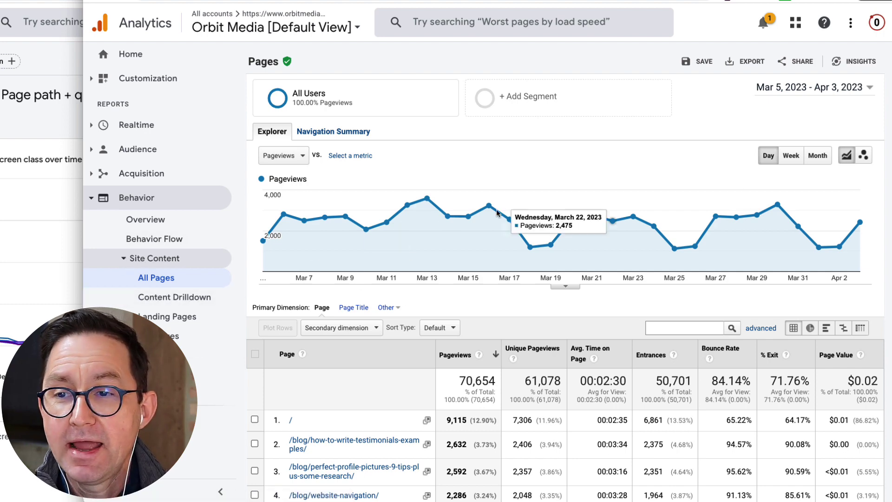
# Step: Check the daily Pageviews trend, then bring the GA4 Pages and screens report forward
pyautogui.moveTo(293, 210)
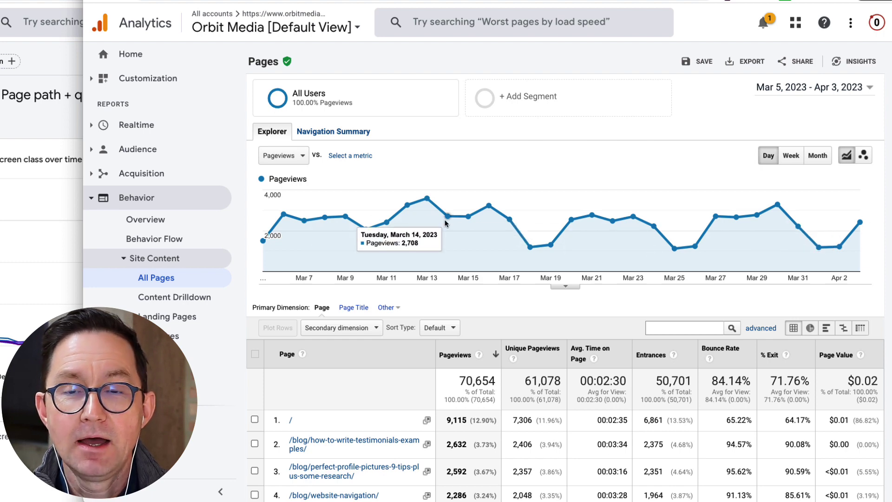
pyautogui.click(62, 156)
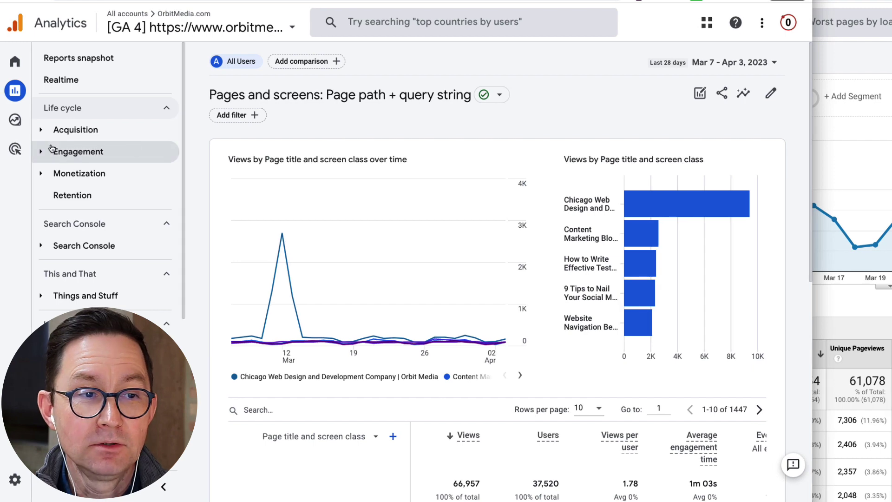
# Step: Expand the Engagement reports section in the GA4 sidebar
pyautogui.click(43, 153)
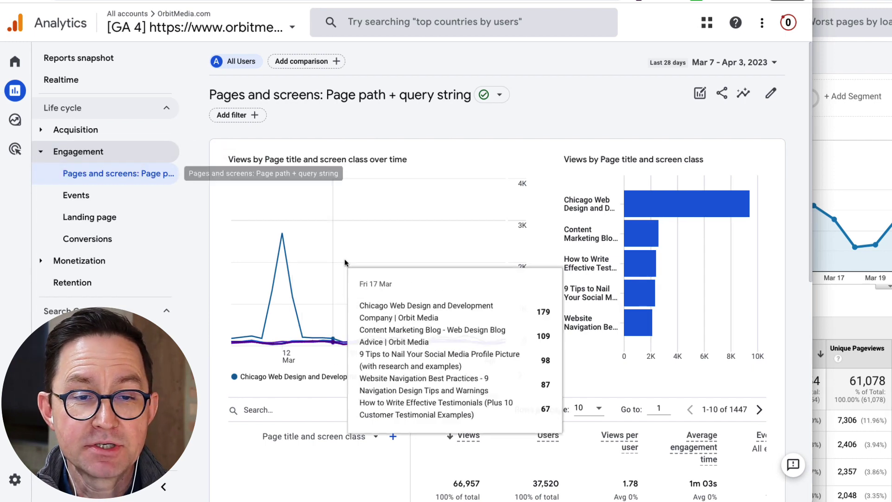
pyautogui.scroll(-1, 486, 282)
pyautogui.scroll(-3, 486, 281)
pyautogui.scroll(2, 460, 280)
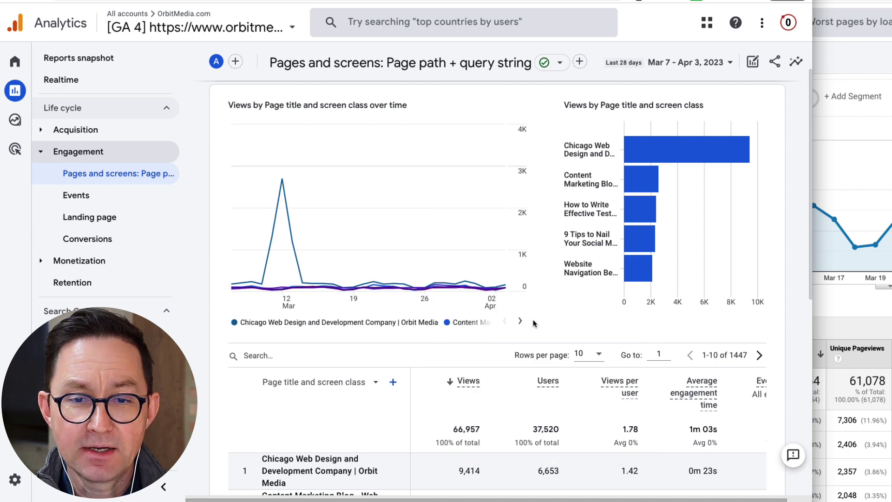
# Step: Page the chart legend forward to the Website Navigation Best Practices entry
pyautogui.click(521, 321)
pyautogui.click(521, 321)
pyautogui.click(521, 321)
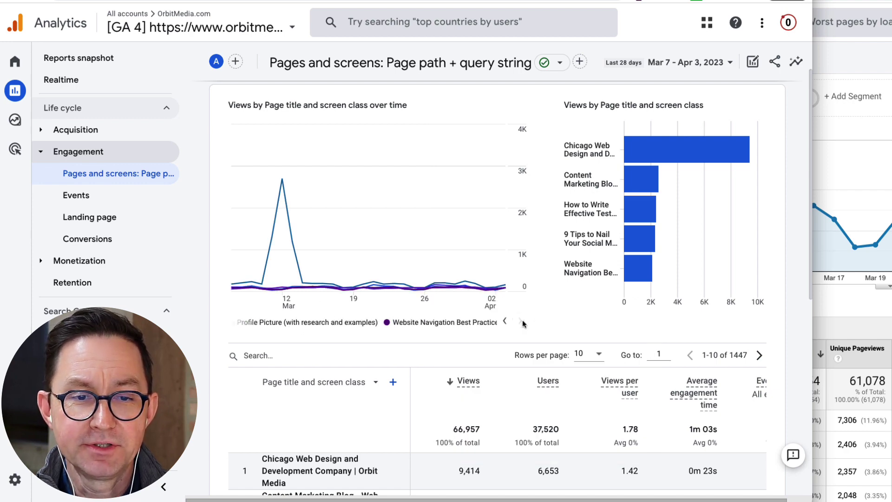
pyautogui.click(520, 321)
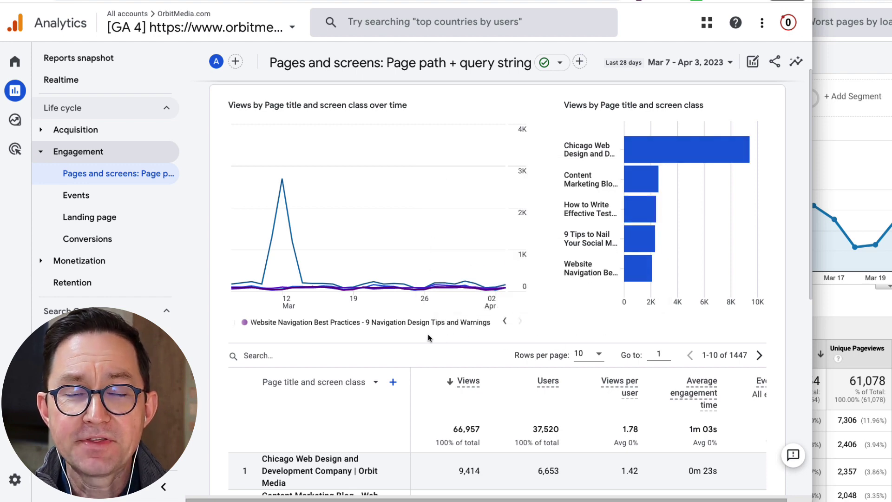
pyautogui.moveTo(279, 292)
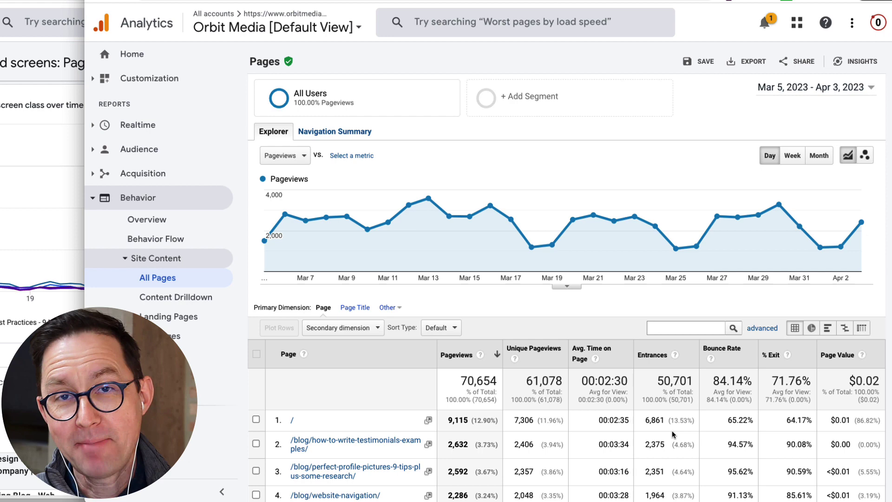
# Step: Compare Mar 5 – Apr 3, 2023 against Previous year (Mar 5 – Apr 3, 2022)
pyautogui.click(796, 87)
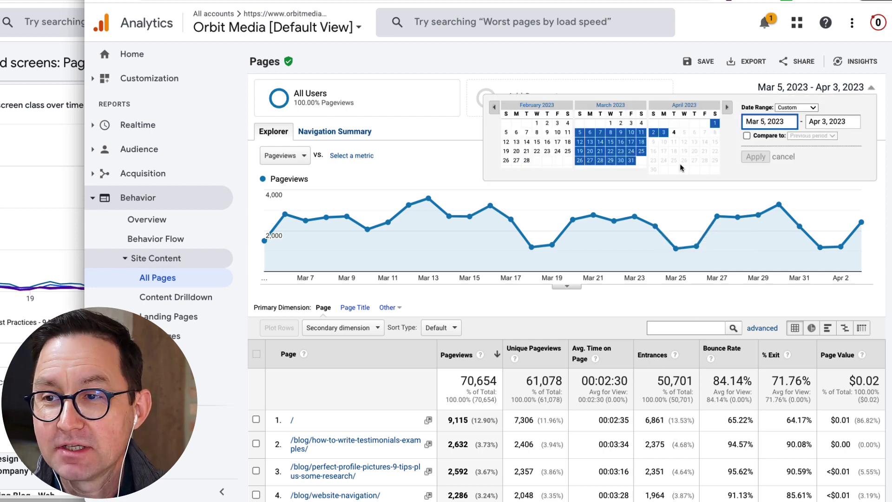
pyautogui.click(495, 108)
pyautogui.click(494, 107)
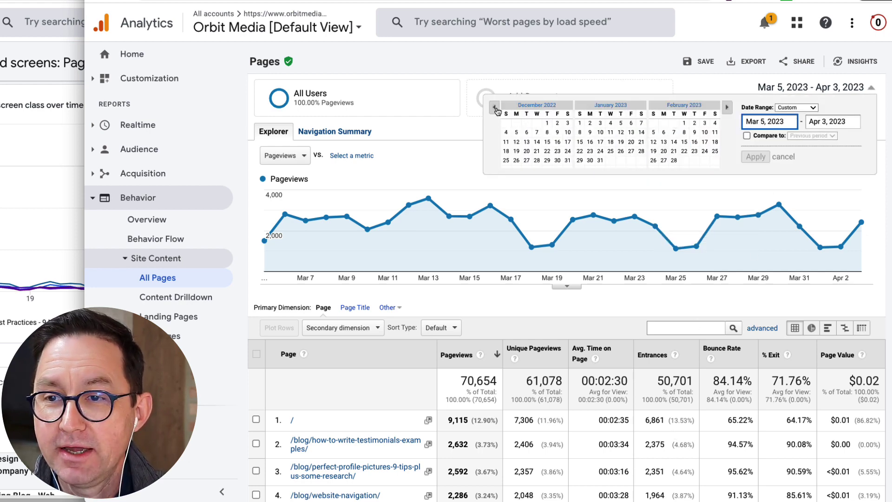
pyautogui.click(494, 107)
pyautogui.click(494, 108)
pyautogui.click(495, 107)
pyautogui.click(495, 107)
pyautogui.click(728, 109)
pyautogui.click(728, 109)
pyautogui.click(728, 109)
pyautogui.click(728, 109)
pyautogui.click(728, 109)
pyautogui.click(727, 109)
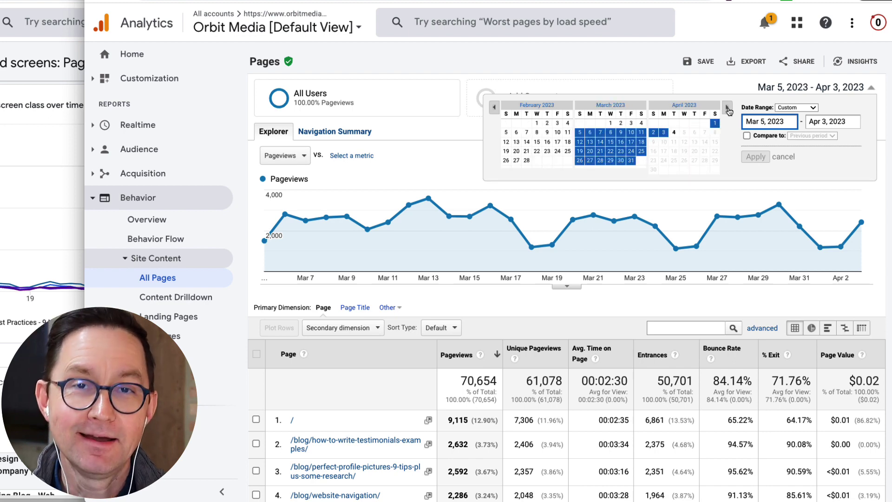
pyautogui.click(746, 136)
pyautogui.click(807, 136)
pyautogui.click(819, 185)
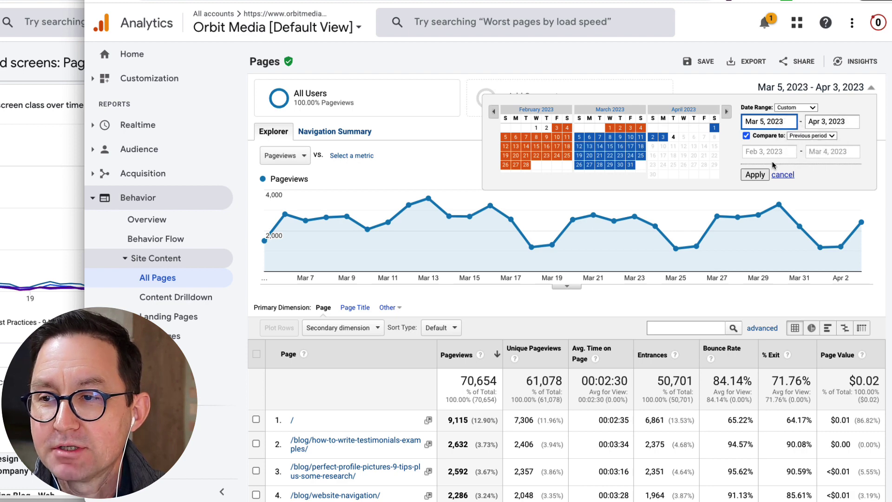
pyautogui.click(803, 138)
pyautogui.click(804, 148)
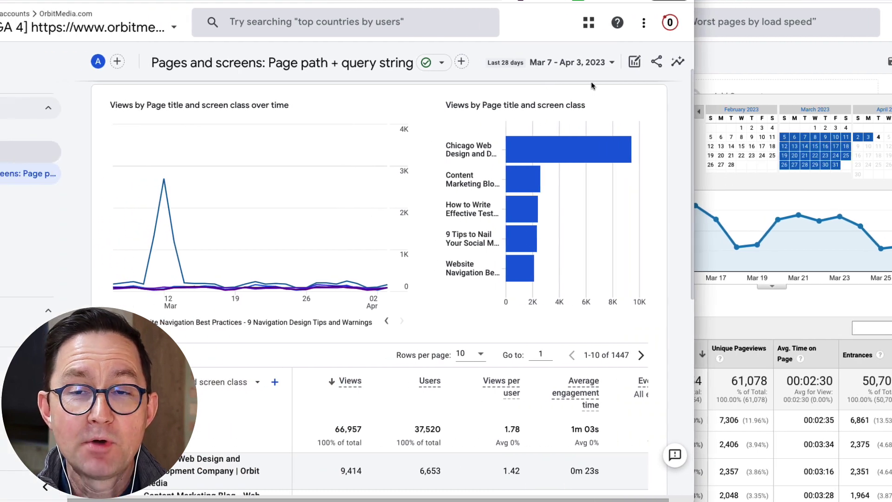
# Step: Apply a custom Aug 1, 2022 – Apr 3, 2023 range versus preceding period, matching day of week
pyautogui.click(692, 63)
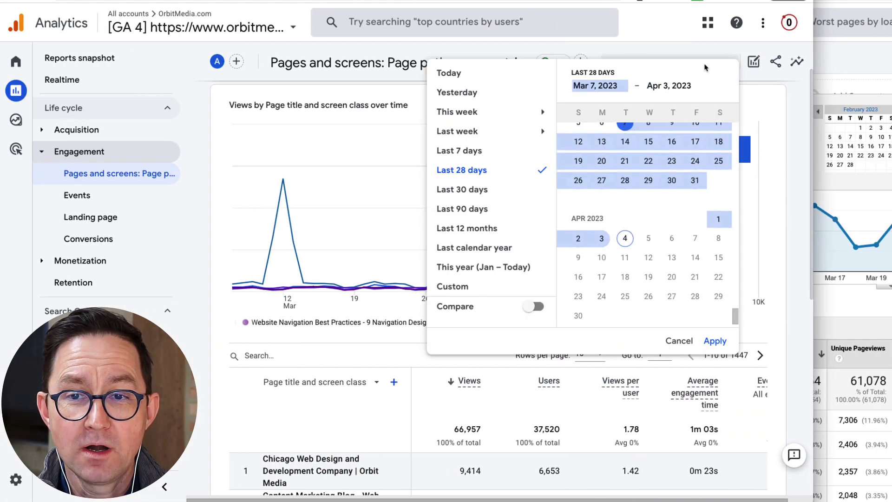
pyautogui.scroll(15, 691, 255)
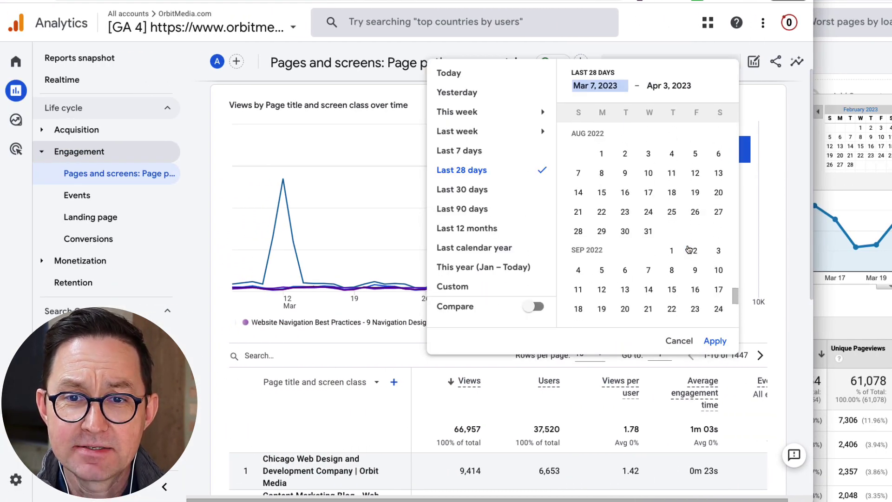
pyautogui.click(602, 153)
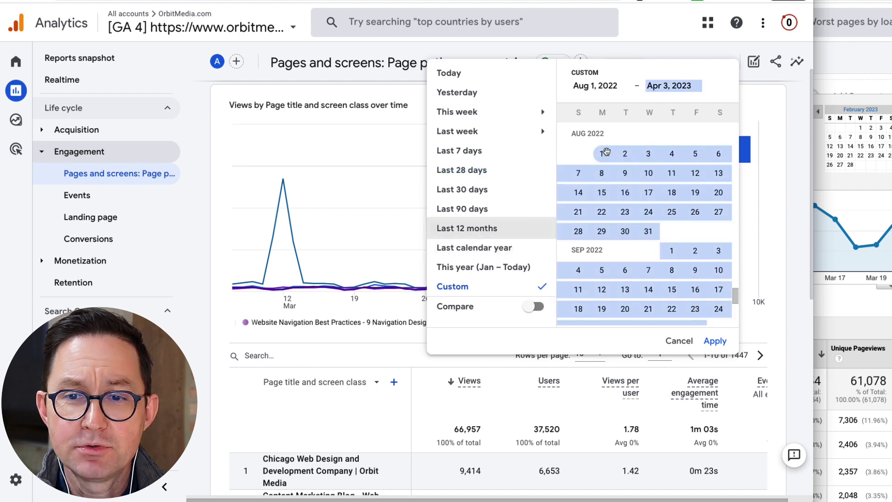
pyautogui.scroll(-10, 646, 242)
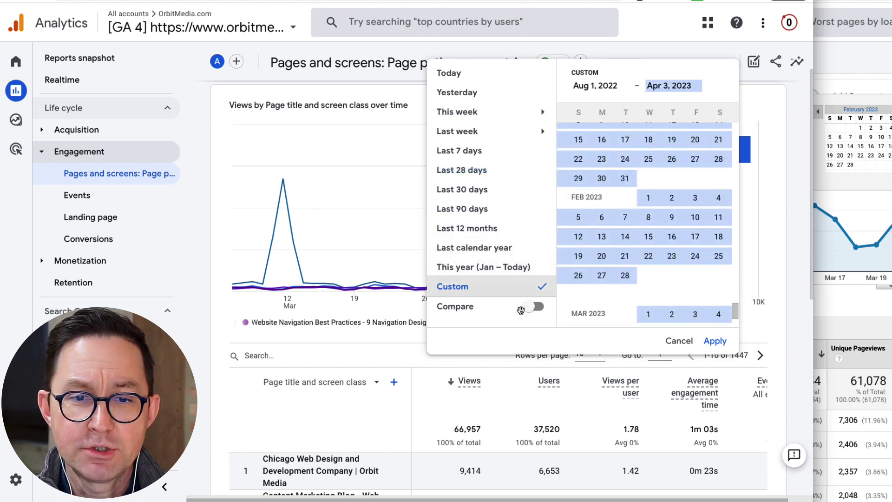
pyautogui.click(534, 306)
pyautogui.scroll(-2, 538, 278)
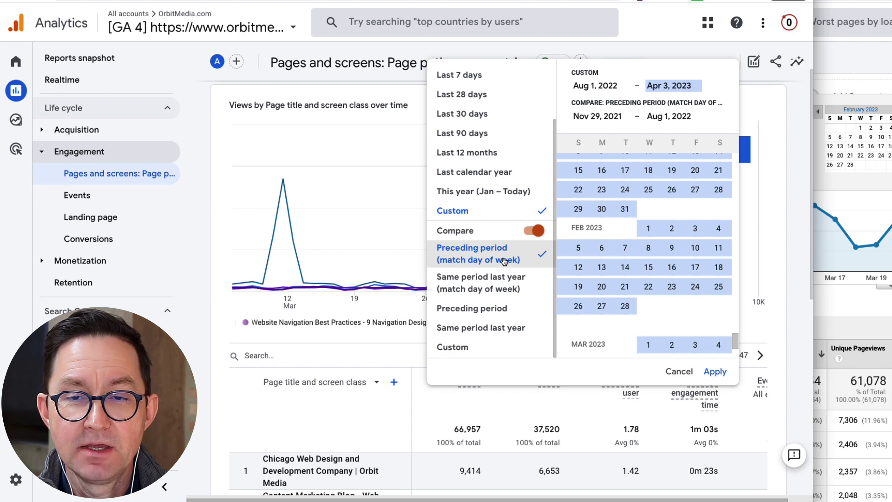
pyautogui.click(714, 371)
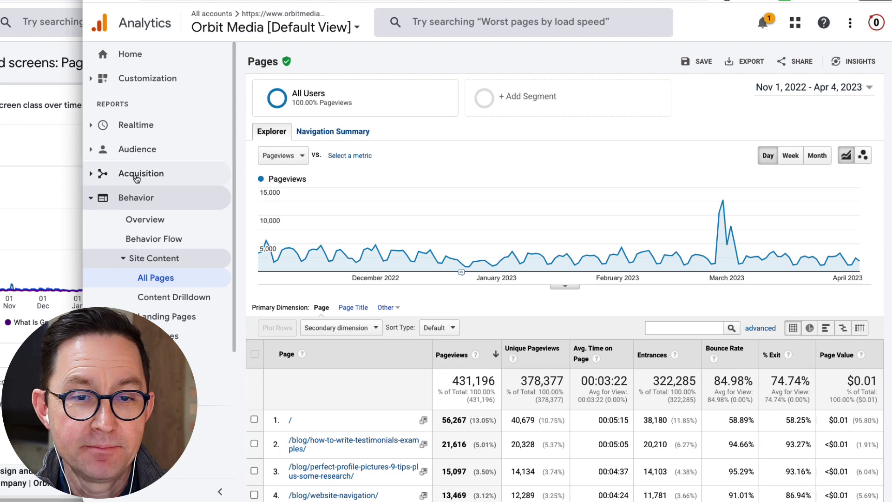
pyautogui.scroll(-5, 394, 384)
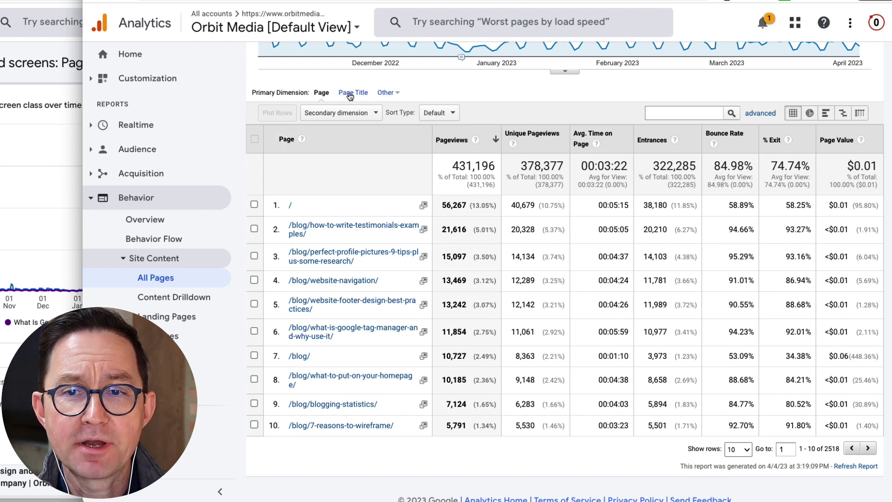
pyautogui.click(396, 97)
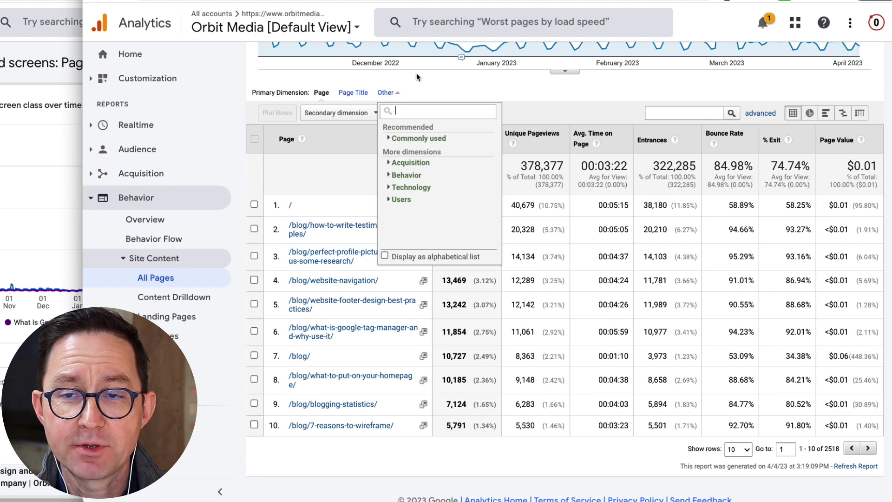
pyautogui.click(418, 84)
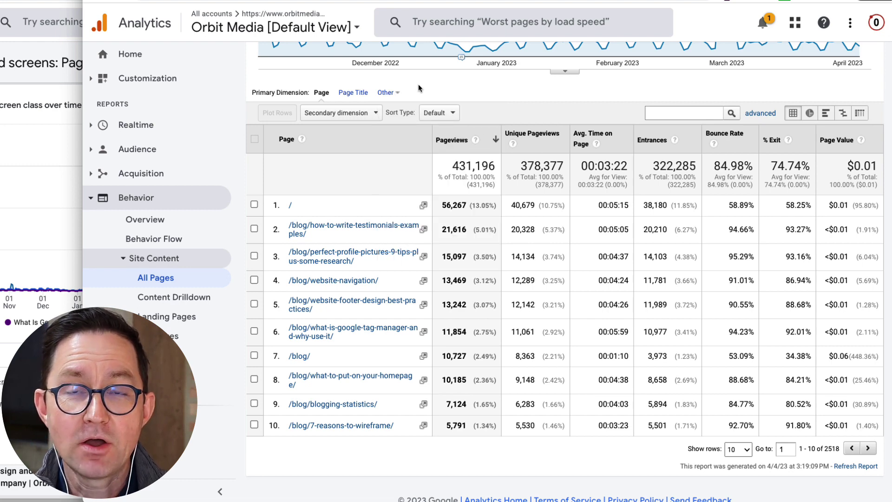
# Step: Change the GA4 table's main dimension from Page title to Page path and screen class
pyautogui.click(33, 158)
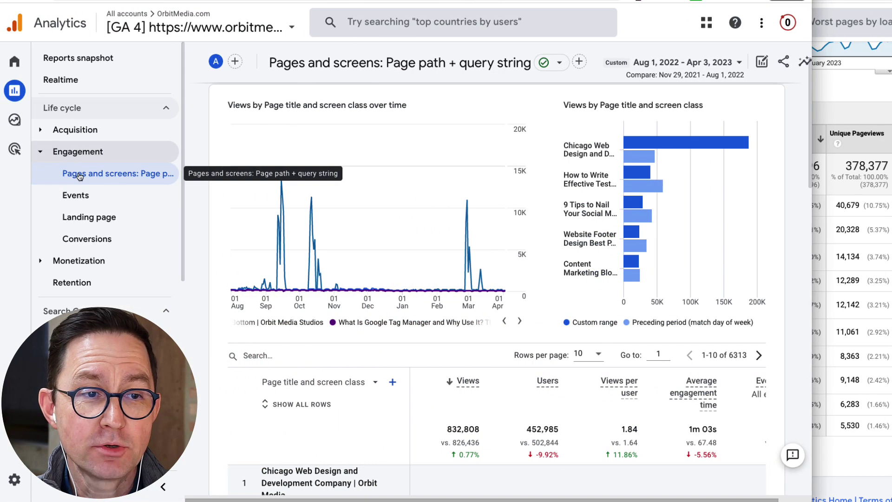
pyautogui.scroll(-5, 371, 273)
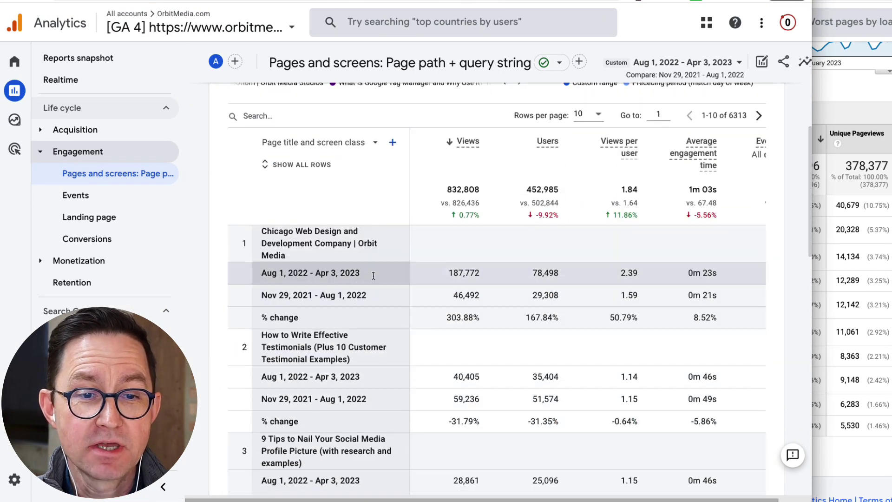
pyautogui.click(375, 144)
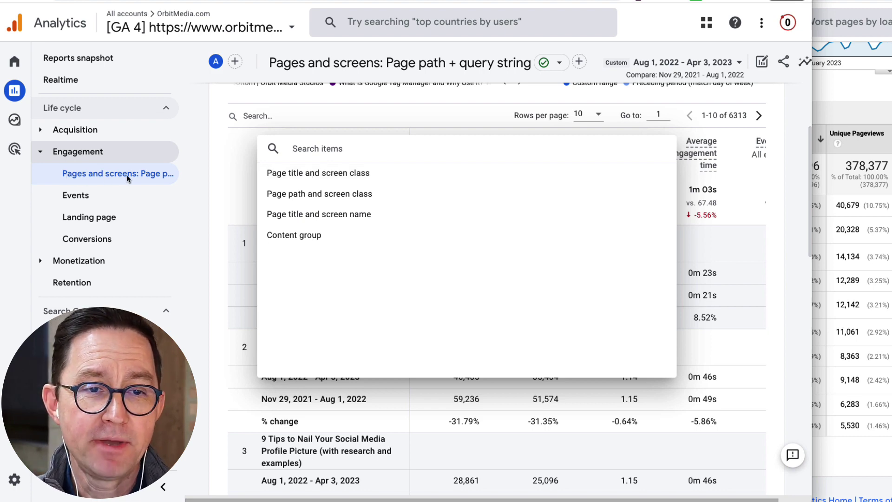
pyautogui.click(297, 194)
pyautogui.scroll(1, 300, 195)
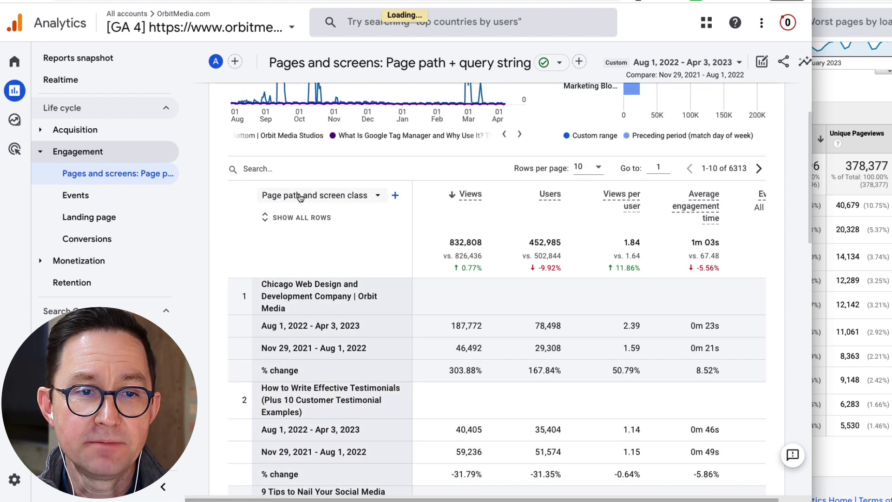
pyautogui.click(302, 197)
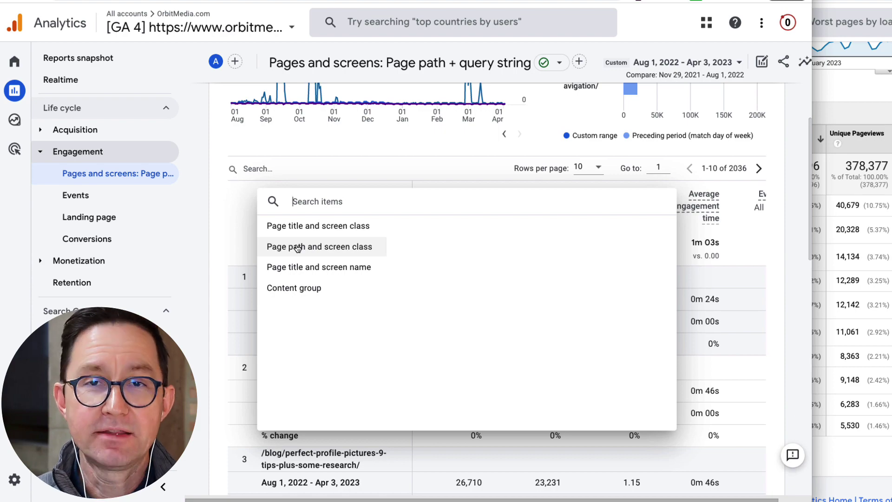
pyautogui.click(299, 247)
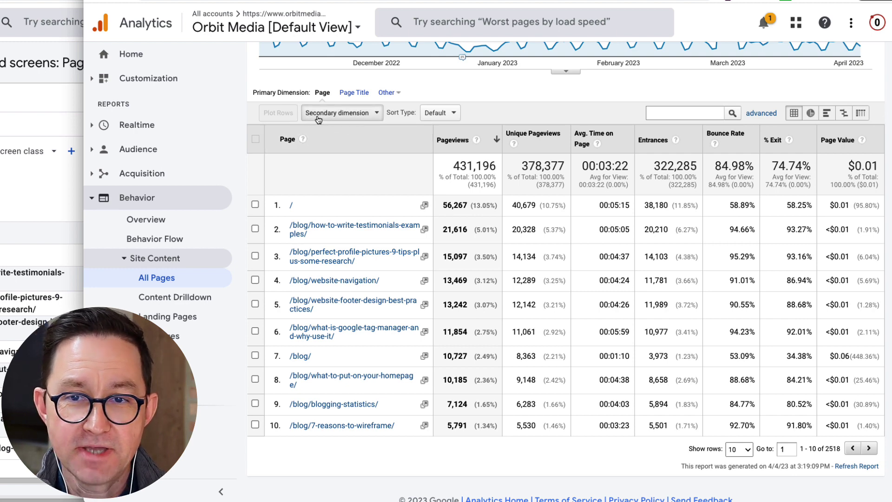
# Step: Search the secondary dimension list for 'medium' and add Medium from Commonly used
pyautogui.click(356, 118)
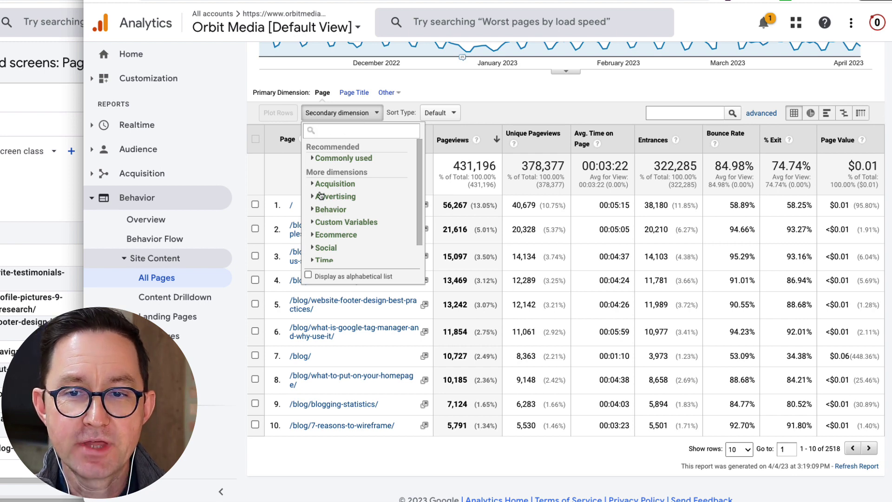
pyautogui.write('source')
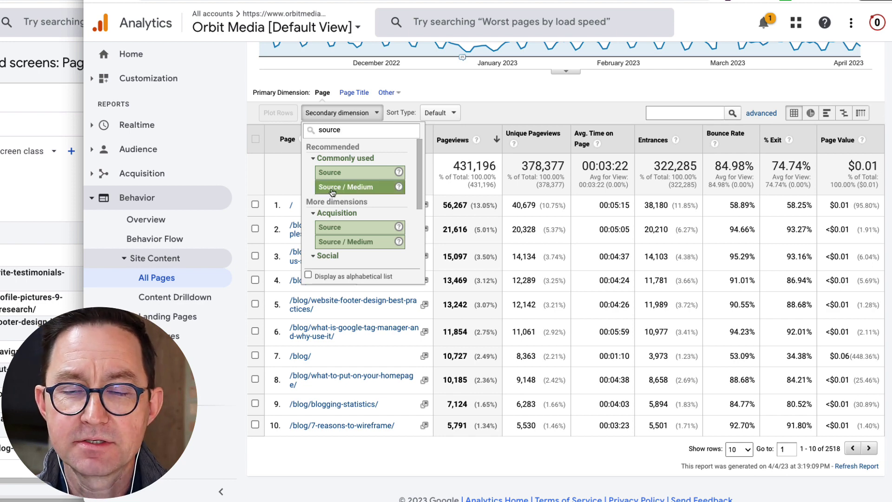
pyautogui.doubleClick(337, 130)
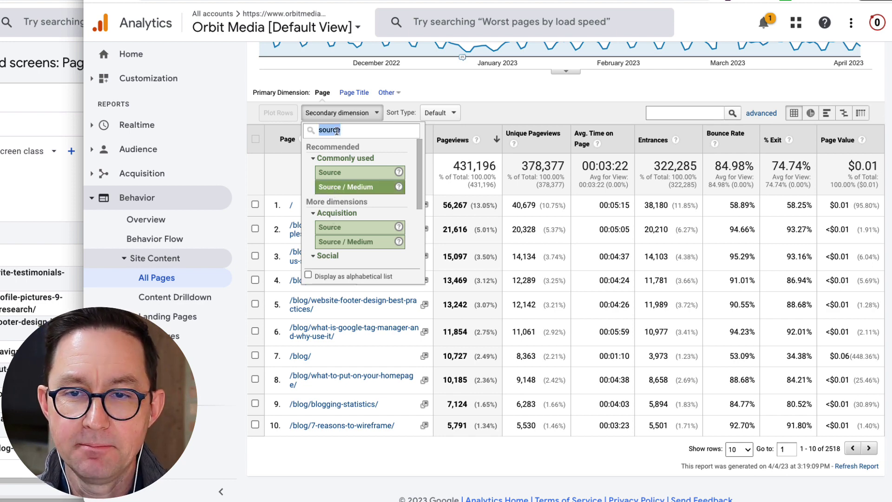
pyautogui.write('medium')
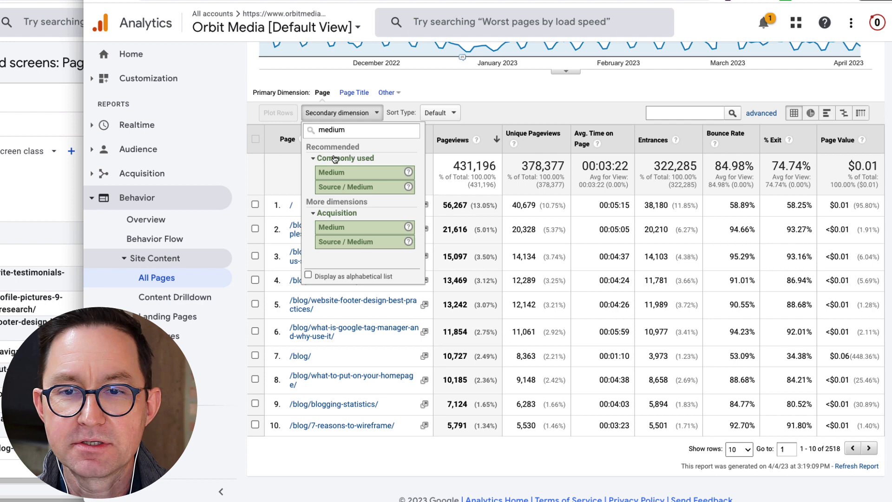
pyautogui.click(335, 171)
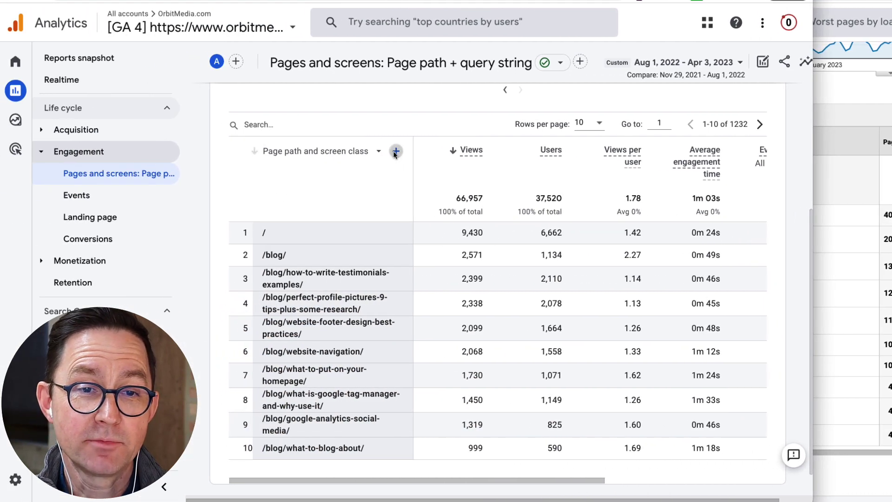
# Step: Add Session medium beside page path in the GA4 table, giving 2,999 rows
pyautogui.click(211, 151)
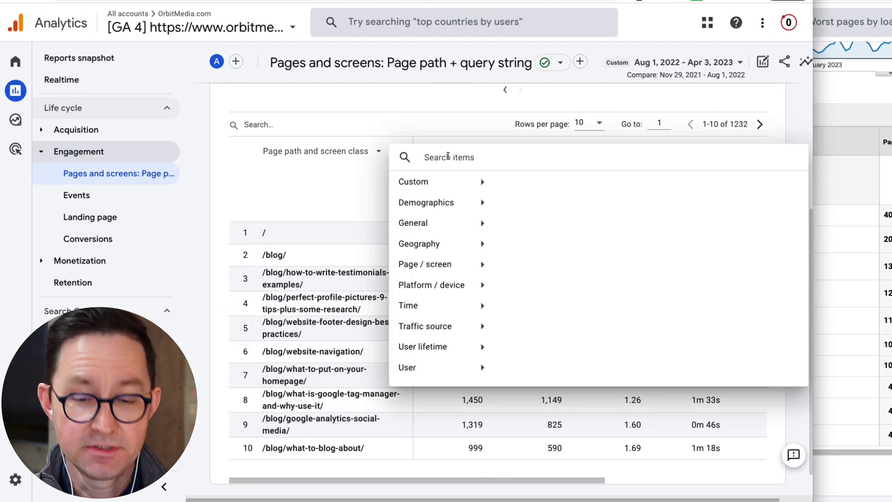
pyautogui.write('medi')
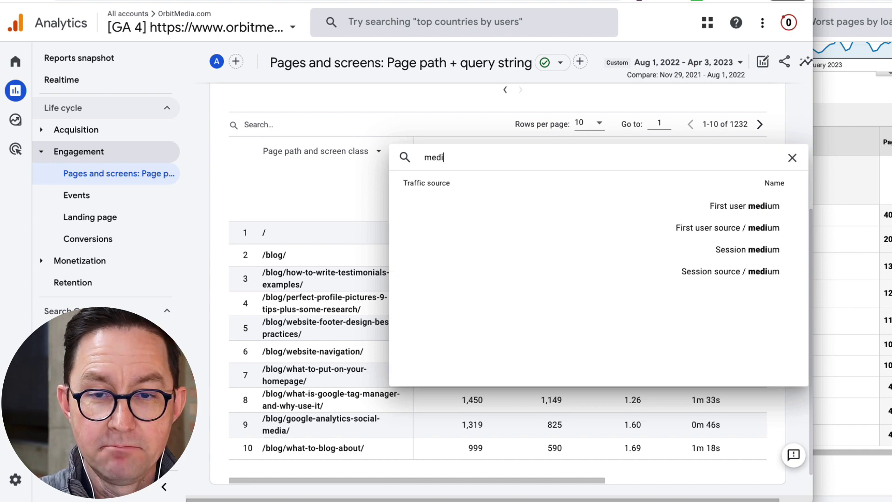
pyautogui.write('um')
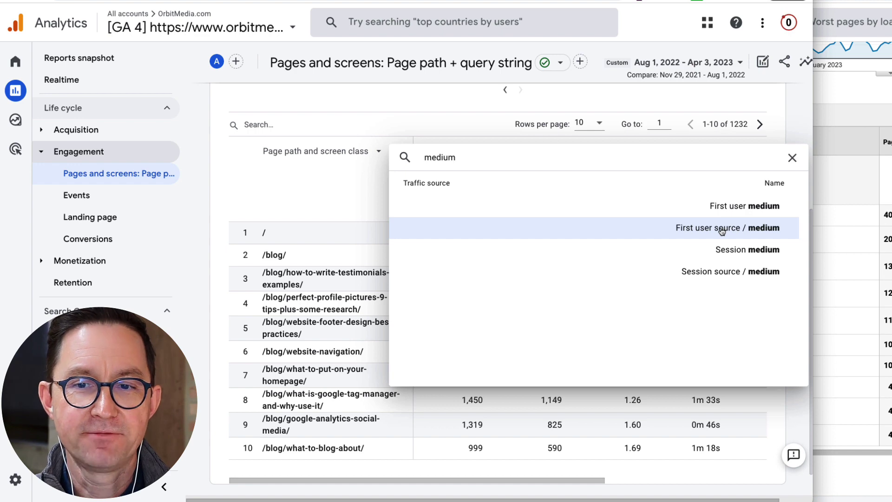
pyautogui.click(731, 251)
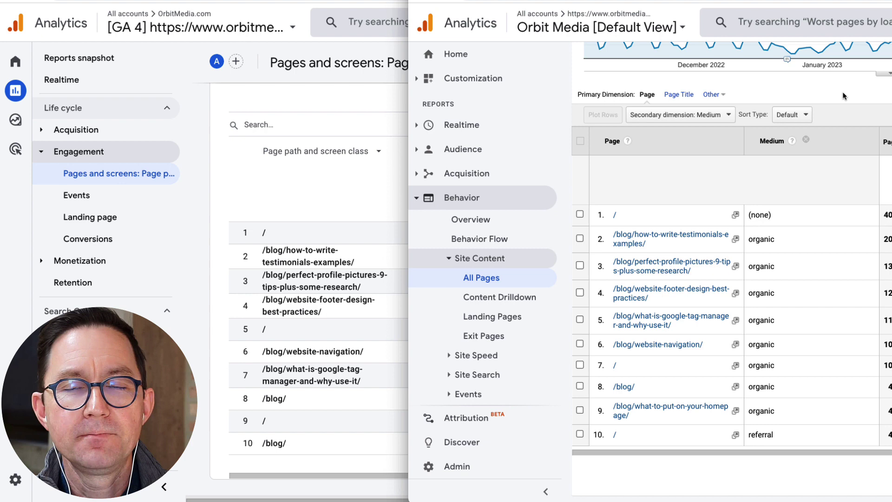
# Step: Filter the Universal Analytics All Pages table to 'blog' pages, totalling 320,484 pageviews
pyautogui.moveTo(835, 91); pyautogui.dragTo(587, 96)
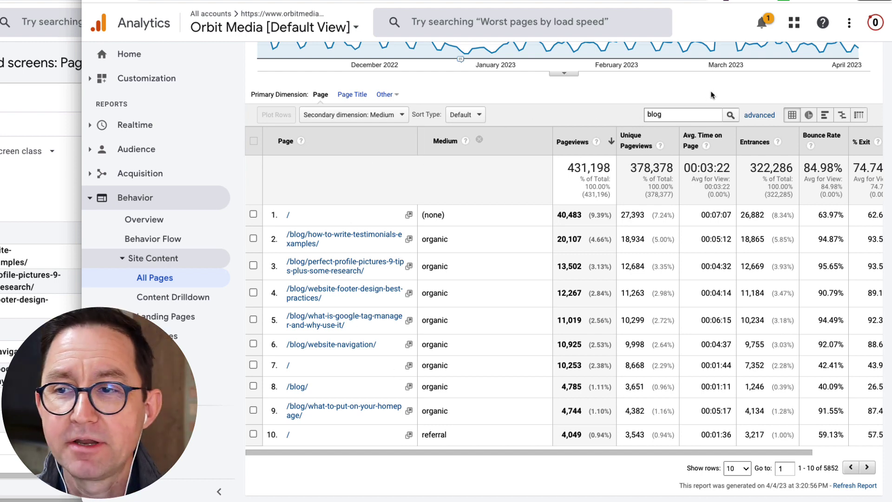
pyautogui.click(731, 115)
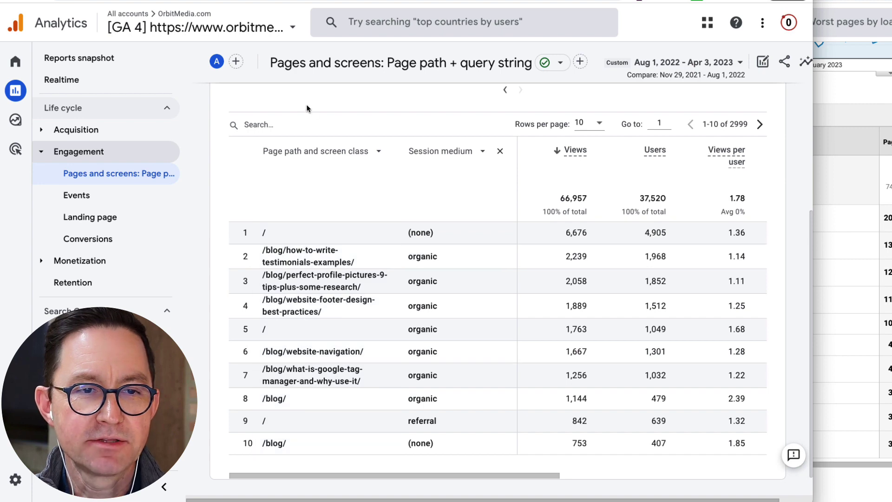
# Step: Start typing 'blog' into the GA4 Pages and screens table search box
pyautogui.click(299, 131)
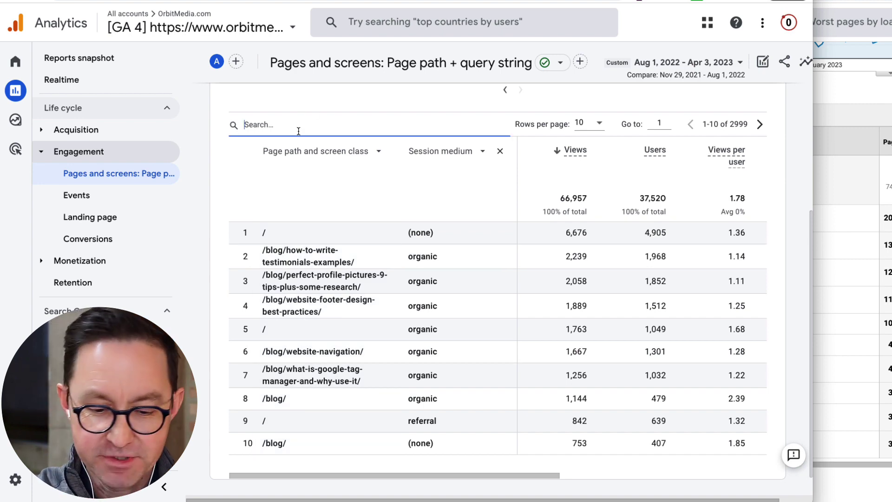
pyautogui.write('blog')
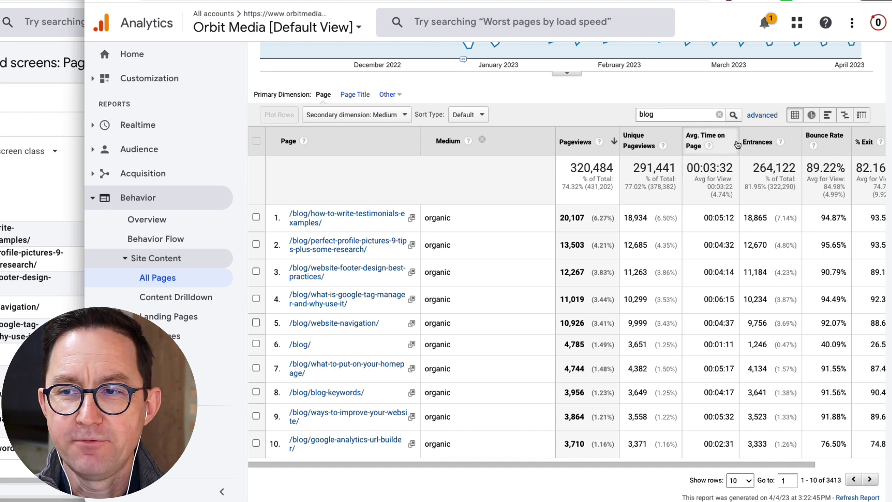
# Step: Apply an advanced filter on Medium matching 'social', cutting All Pages to 9,839 pageviews
pyautogui.click(769, 118)
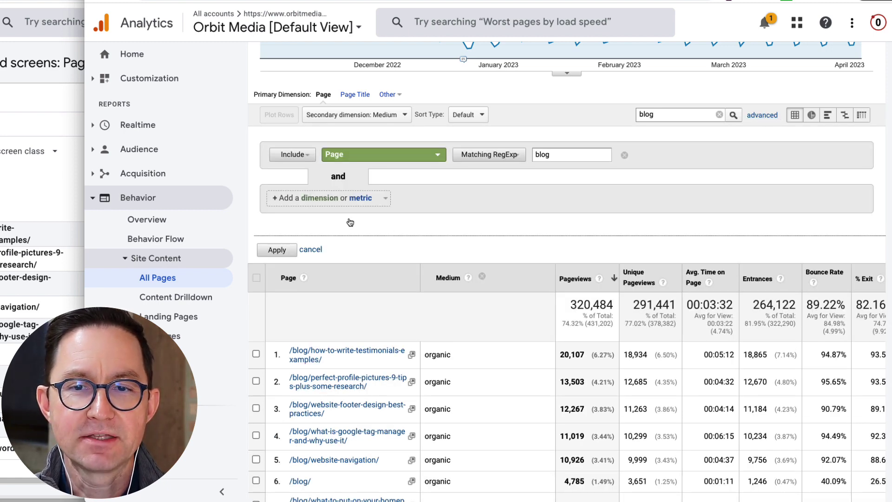
pyautogui.click(292, 154)
pyautogui.click(295, 179)
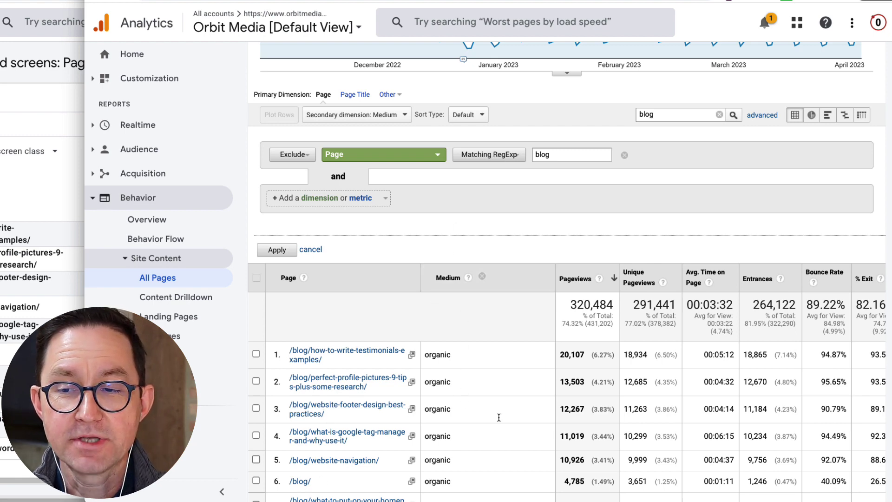
pyautogui.click(292, 154)
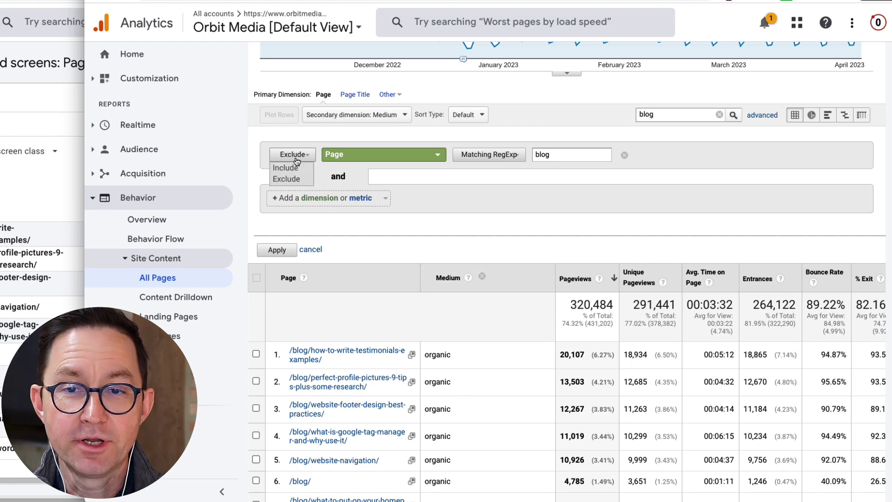
pyautogui.click(290, 179)
pyautogui.click(437, 154)
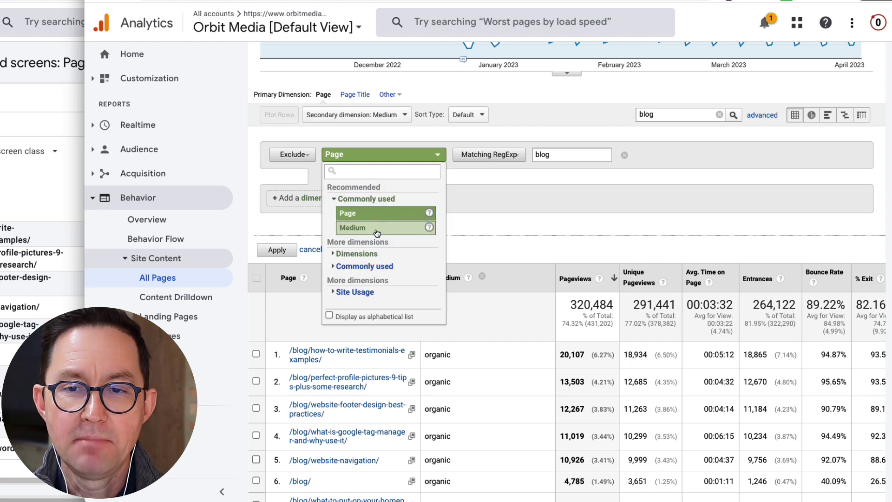
pyautogui.click(396, 229)
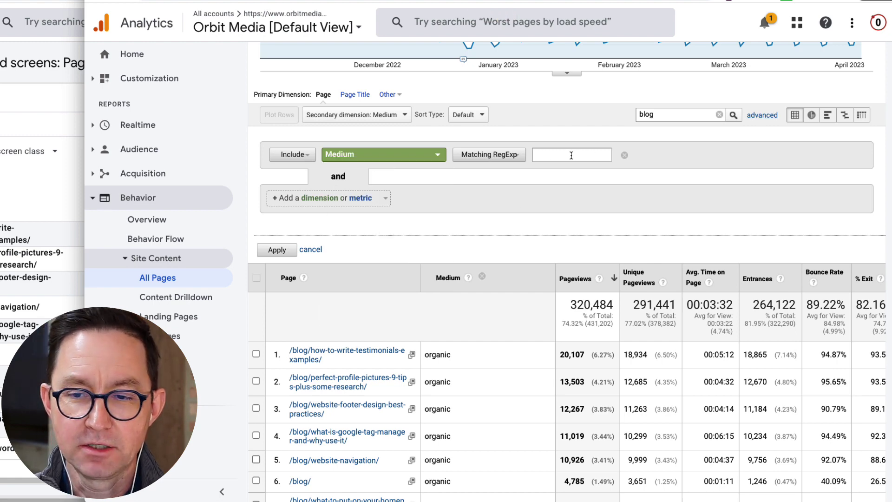
pyautogui.write('social')
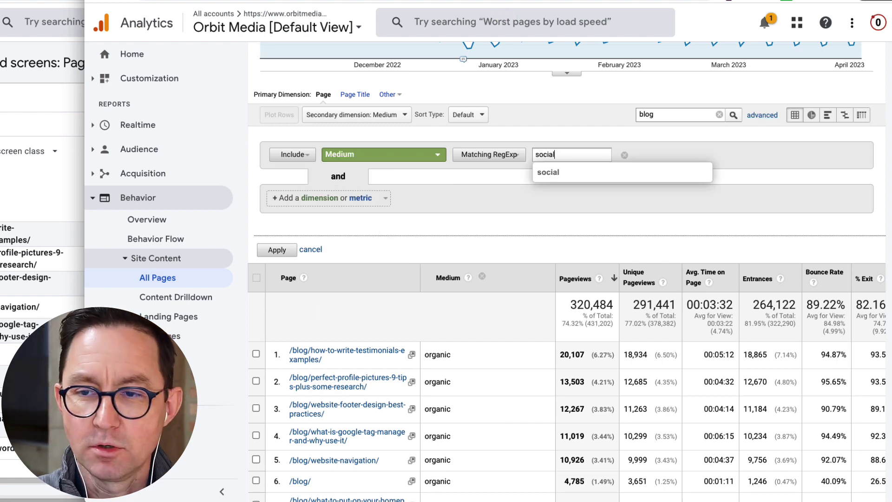
pyautogui.click(548, 172)
pyautogui.click(277, 250)
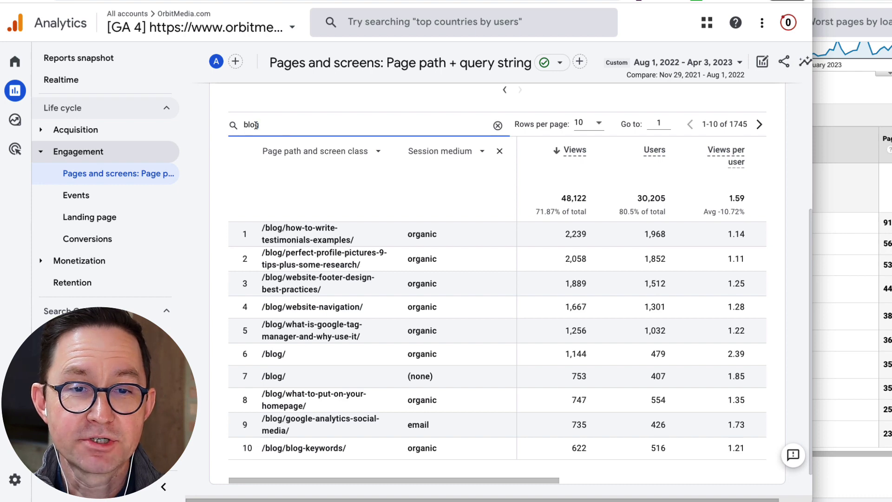
# Step: Start a new Include filter on the Session medium dimension
pyautogui.scroll(6, 400, 223)
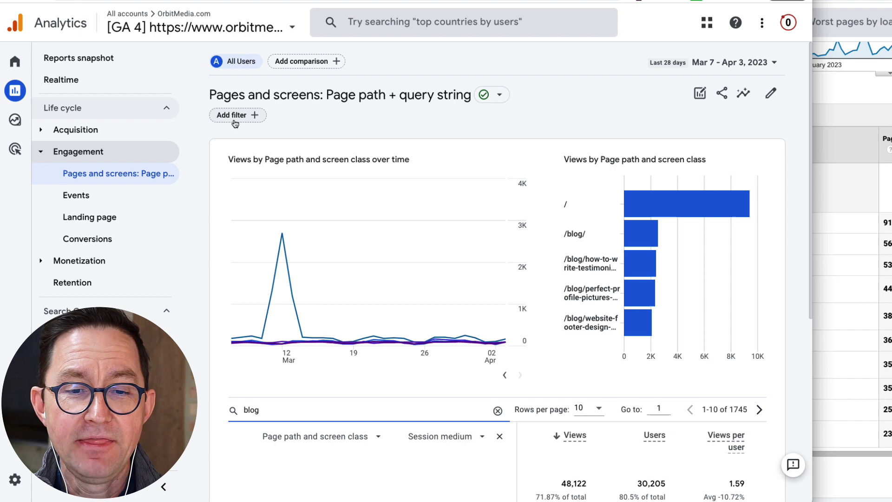
pyautogui.click(233, 116)
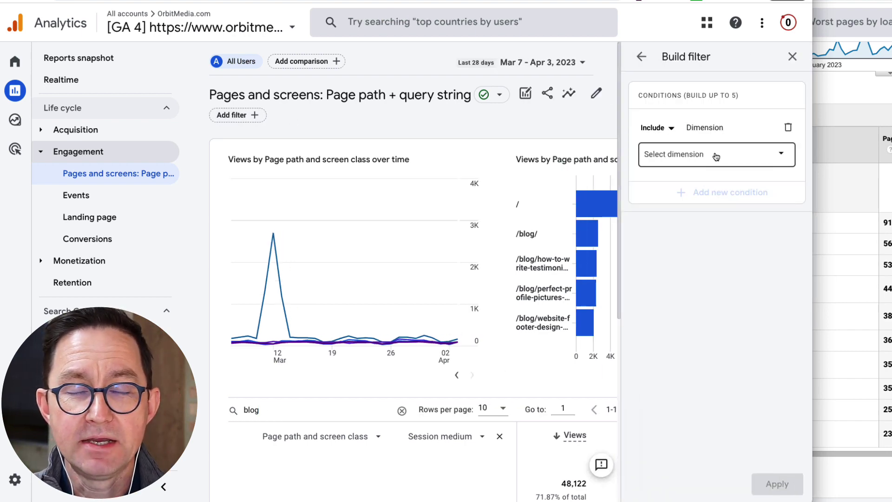
pyautogui.click(657, 128)
pyautogui.click(688, 132)
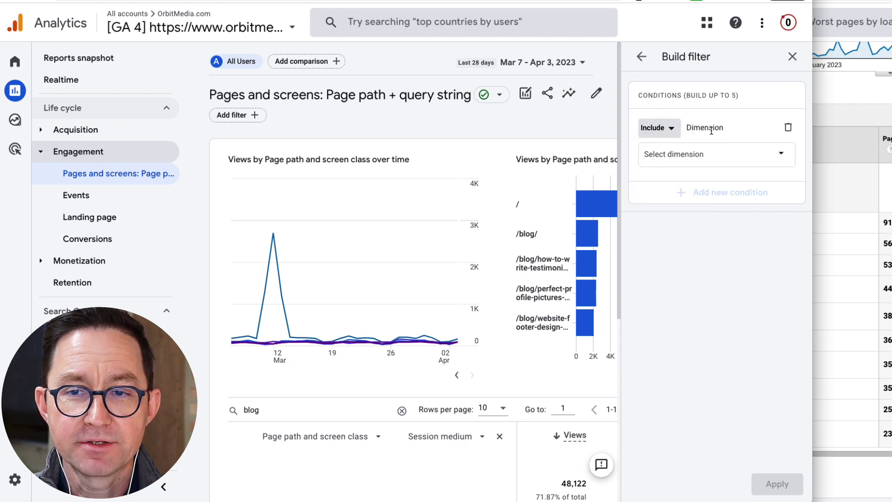
pyautogui.click(683, 164)
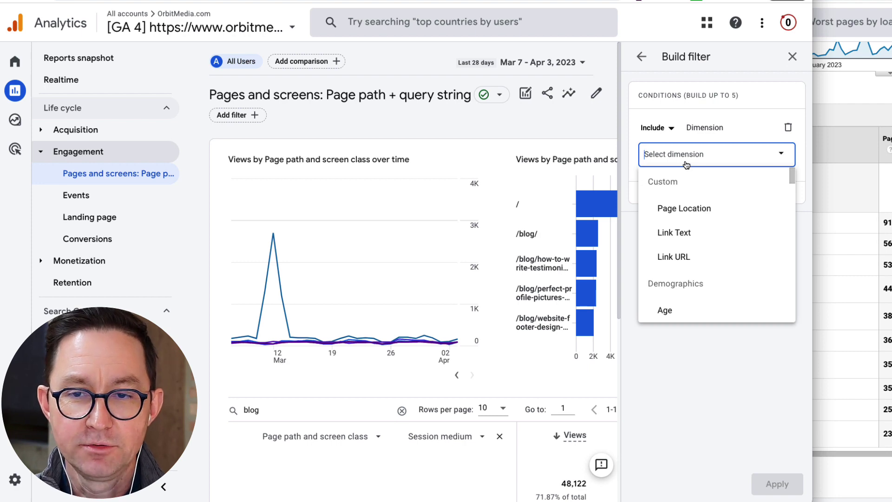
pyautogui.write('medium')
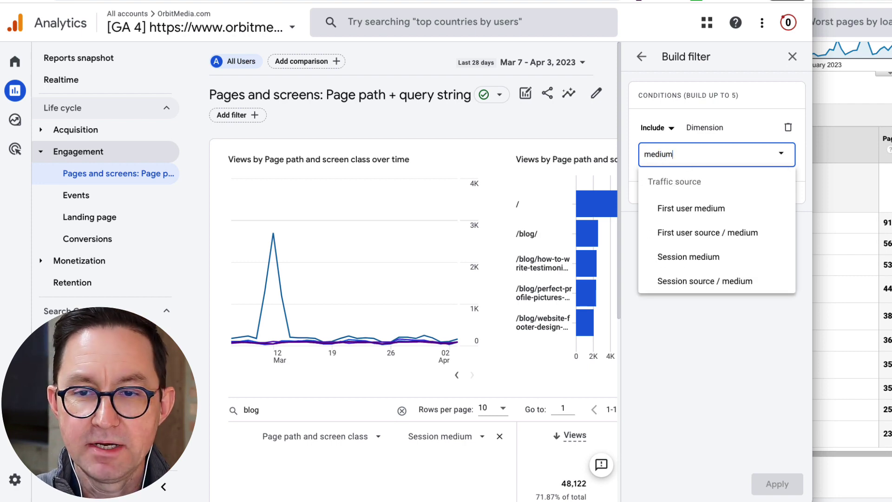
pyautogui.click(689, 257)
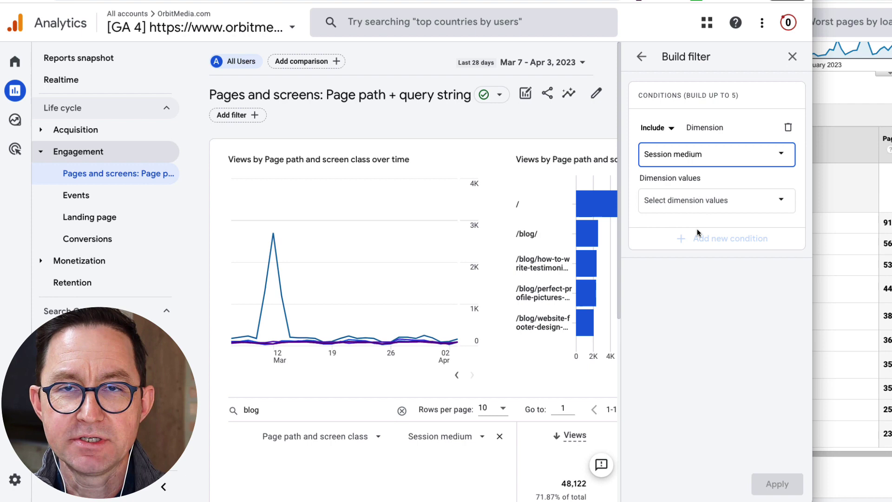
# Step: Pick social as the medium value and apply the filter, leaving 133 blog rows
pyautogui.click(697, 205)
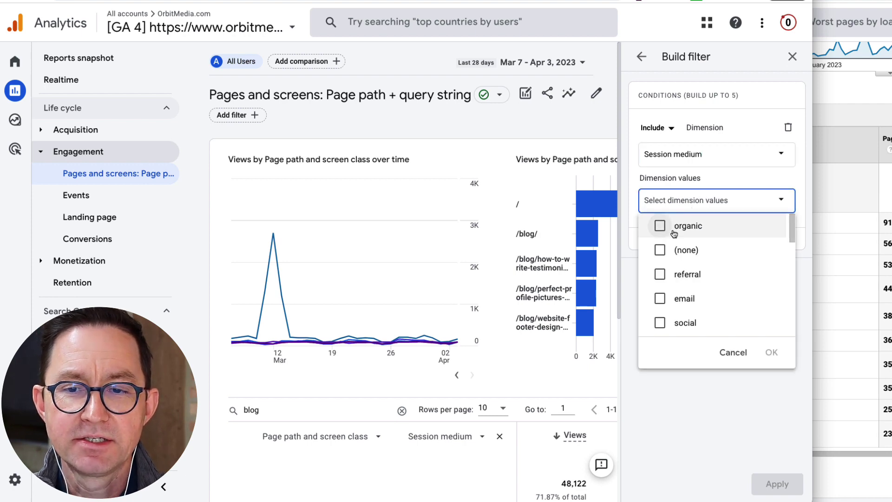
pyautogui.scroll(-3, 662, 316)
pyautogui.scroll(3, 664, 313)
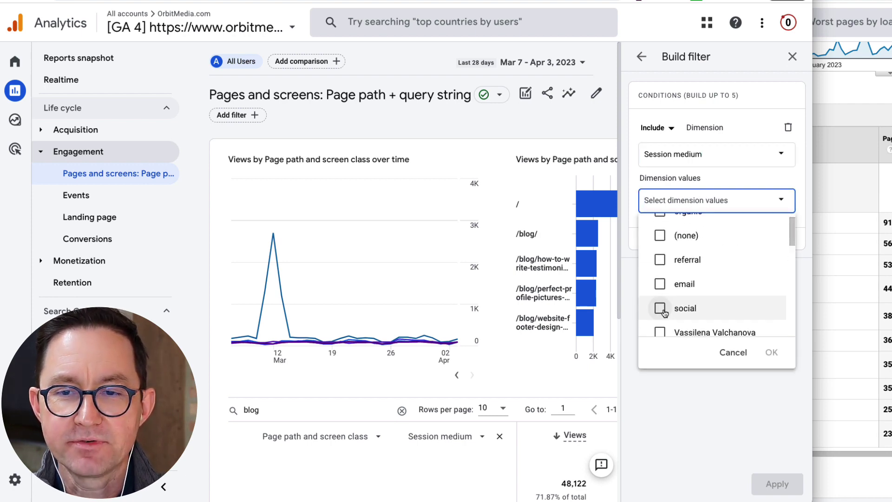
pyautogui.click(660, 308)
pyautogui.click(771, 352)
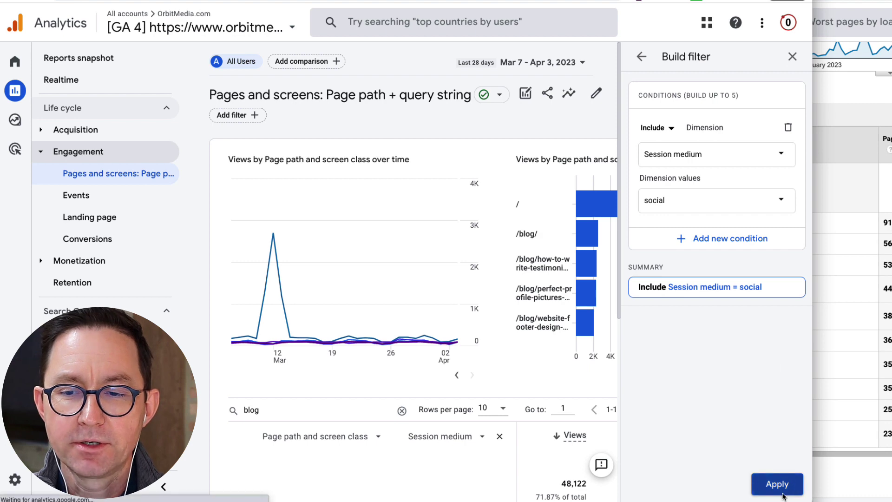
pyautogui.click(777, 484)
pyautogui.scroll(-5, 417, 306)
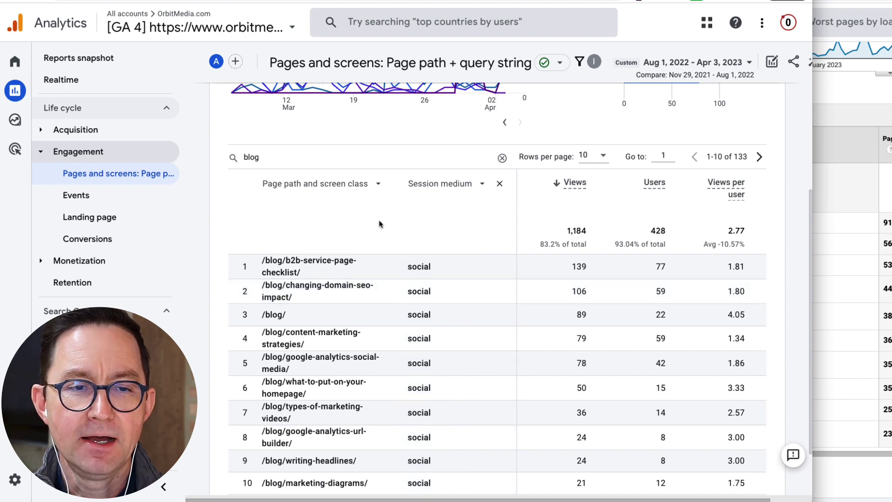
# Step: Drop the Session medium column, leaving 1,184 social views from 428 users
pyautogui.scroll(5, 331, 291)
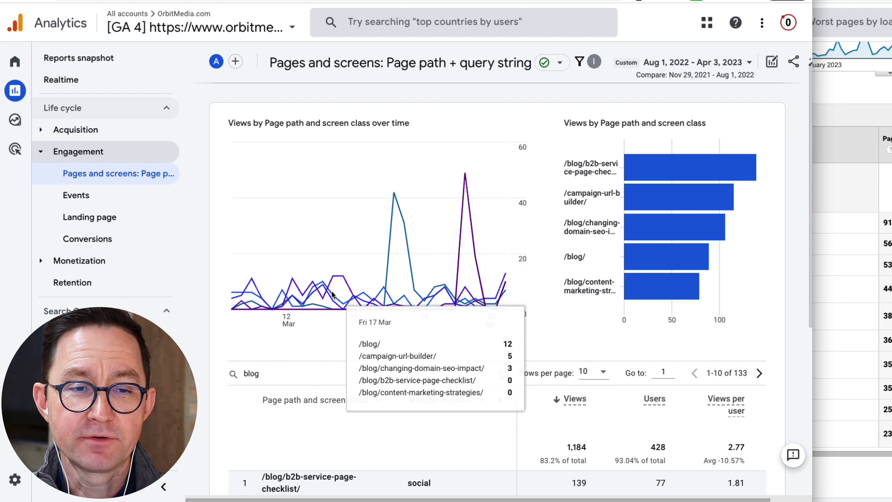
pyautogui.click(259, 374)
pyautogui.scroll(1, 291, 325)
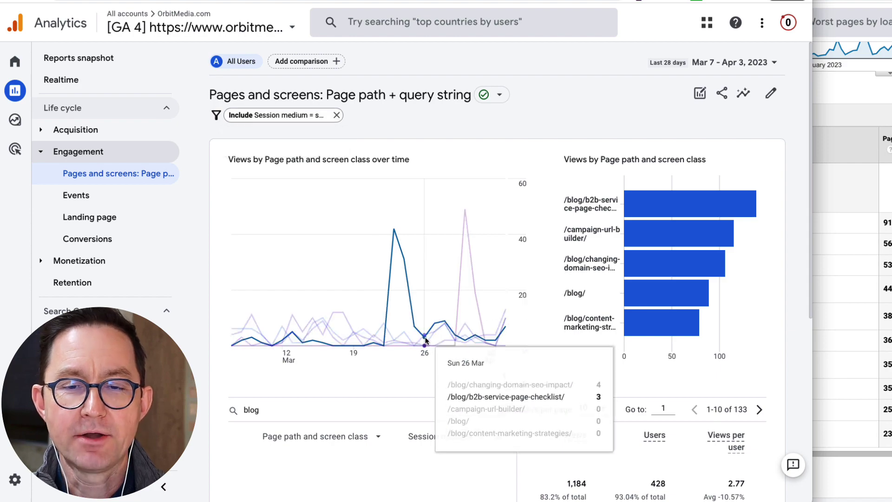
pyautogui.scroll(-7, 455, 279)
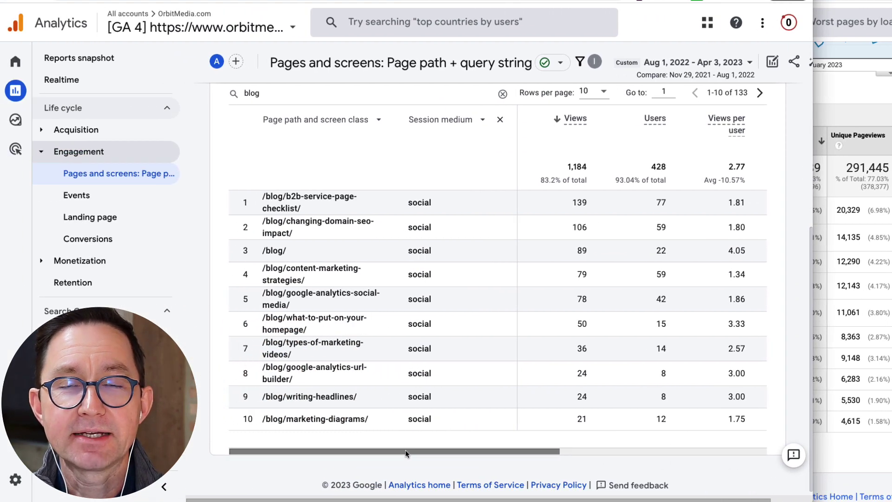
pyautogui.moveTo(405, 449); pyautogui.dragTo(432, 367)
pyautogui.click(502, 120)
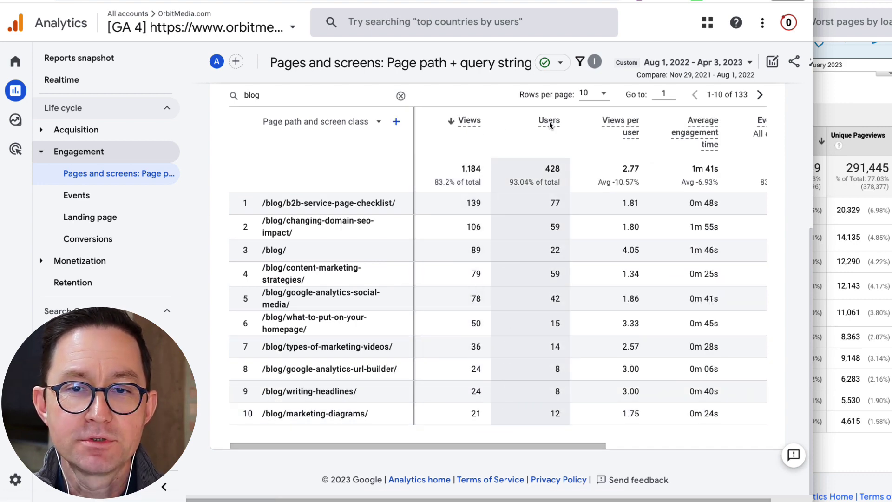
pyautogui.moveTo(532, 449); pyautogui.dragTo(480, 441)
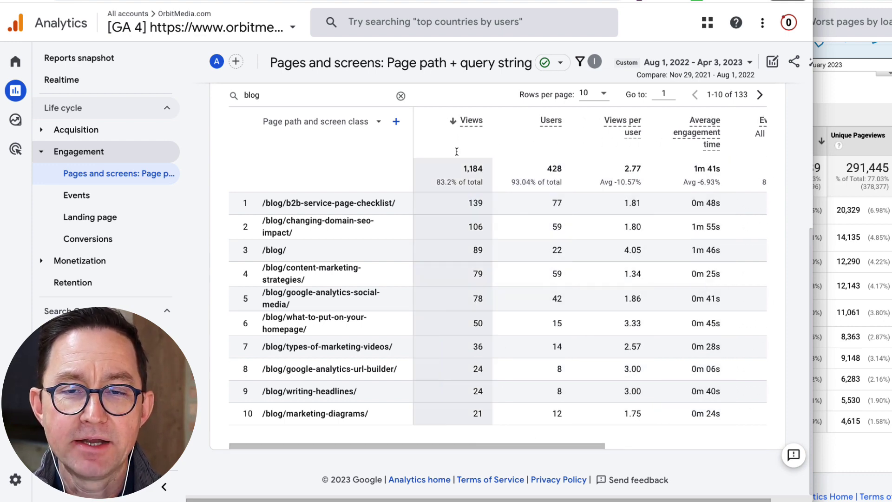
pyautogui.scroll(7, 790, 95)
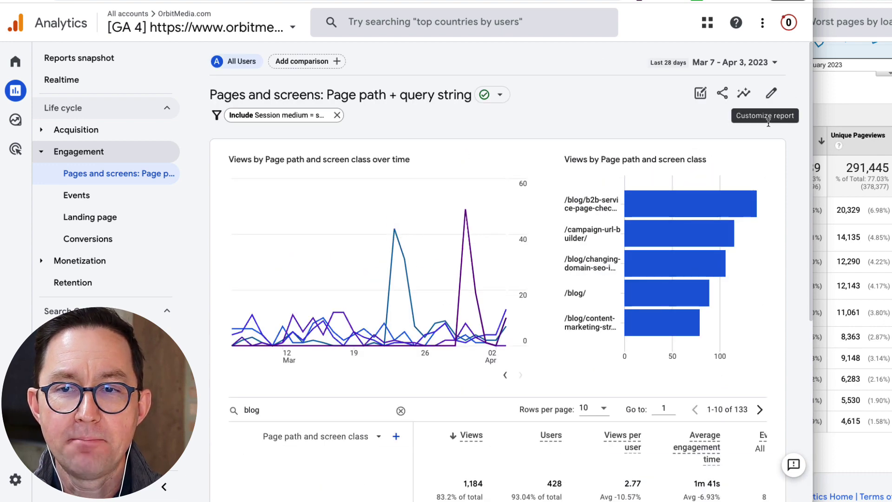
# Step: Add Engagement rate to the Pages report metrics in Customize report
pyautogui.click(772, 94)
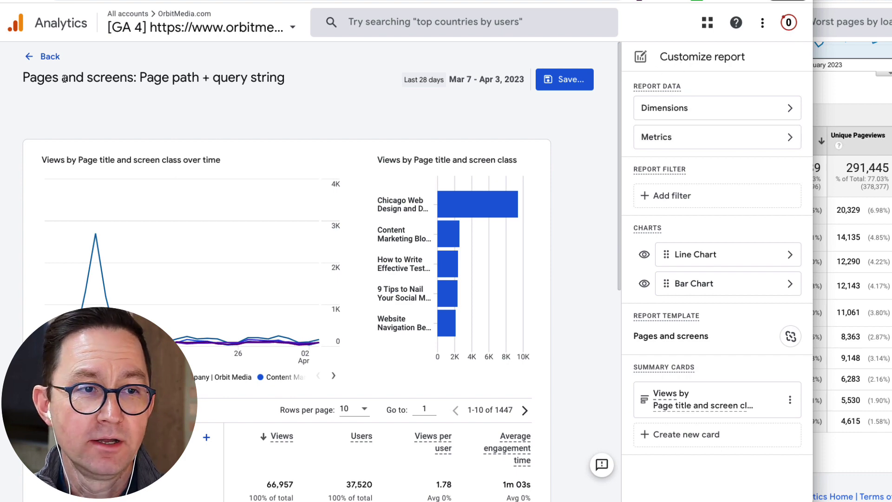
pyautogui.moveTo(224, 317)
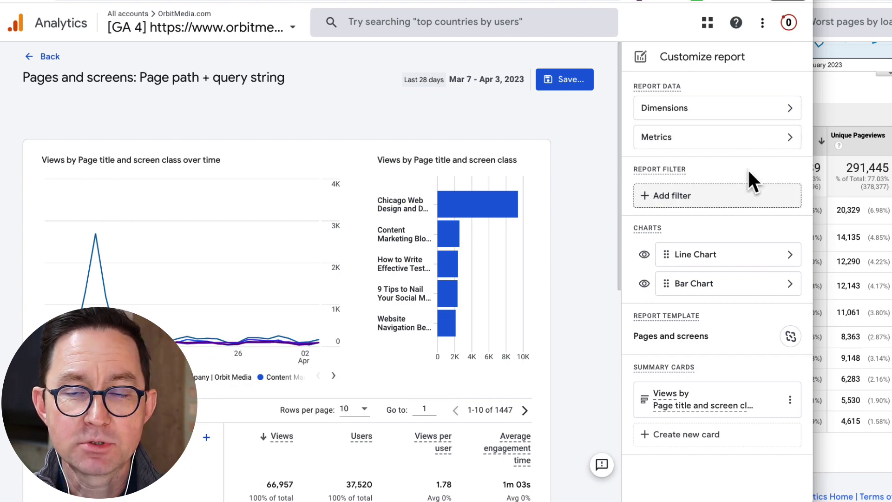
pyautogui.click(705, 145)
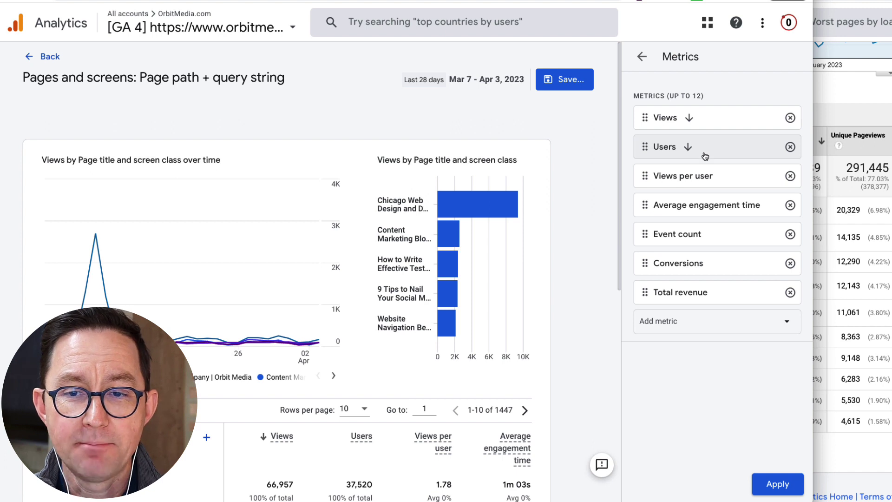
pyautogui.click(702, 322)
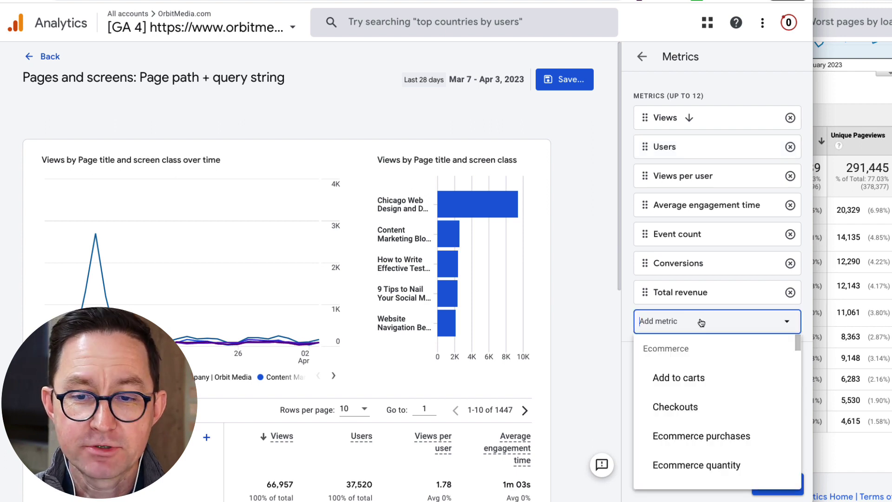
pyautogui.write('engagement')
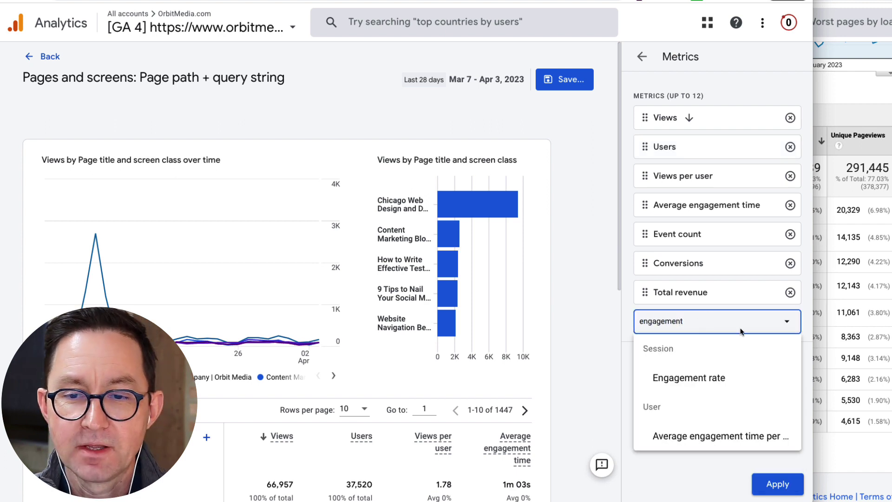
pyautogui.click(724, 379)
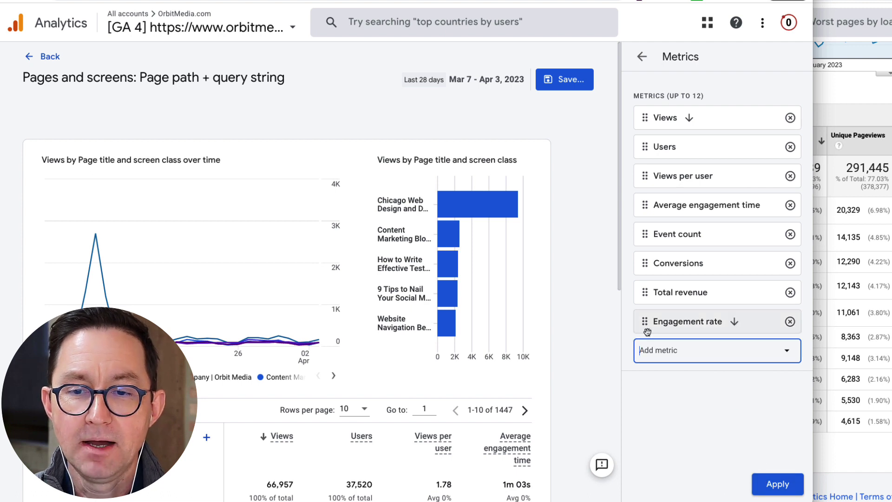
# Step: Move Engagement rate, Event count and Average engagement time after Users, Conversions above Views per user, and apply
pyautogui.moveTo(647, 331); pyautogui.dragTo(643, 179)
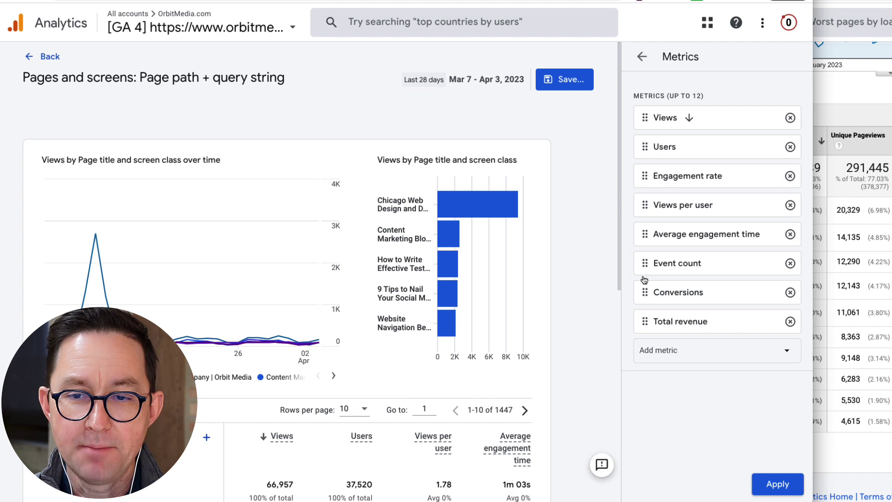
pyautogui.moveTo(645, 263); pyautogui.dragTo(645, 205)
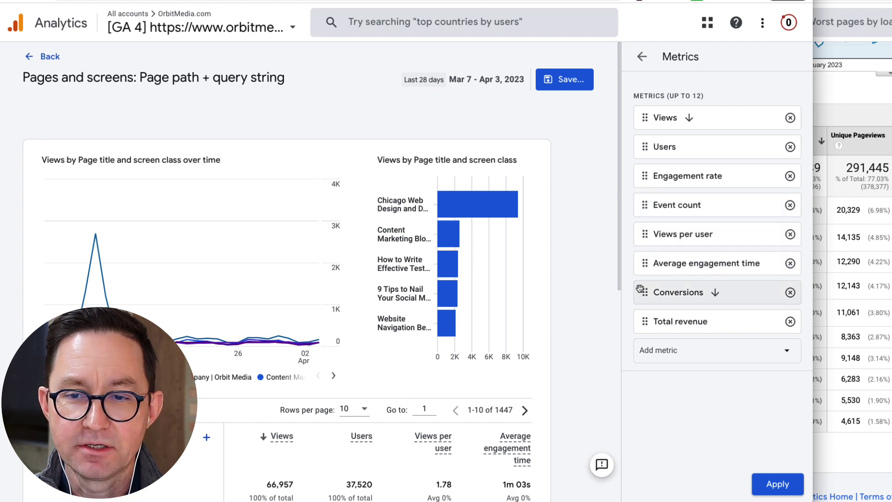
pyautogui.moveTo(645, 263); pyautogui.dragTo(643, 211)
pyautogui.moveTo(643, 291); pyautogui.dragTo(645, 263)
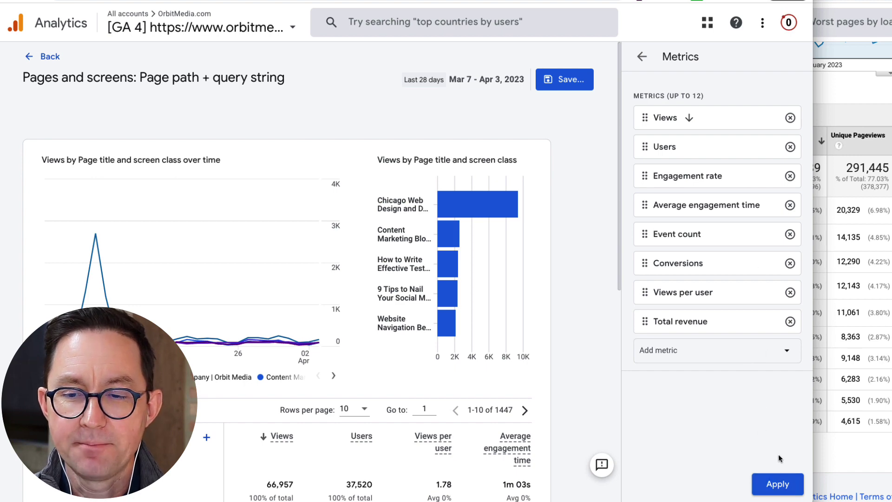
pyautogui.click(777, 483)
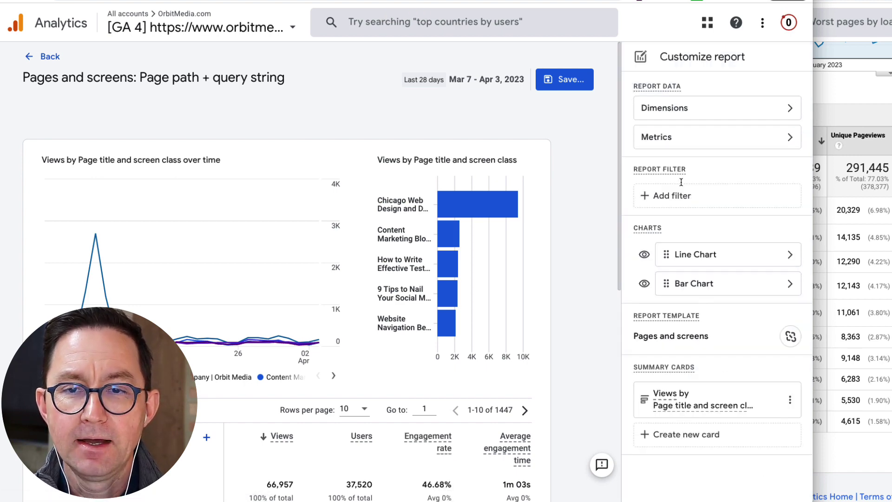
# Step: Save the changes over the current Pages and screens report and exit editing
pyautogui.click(581, 85)
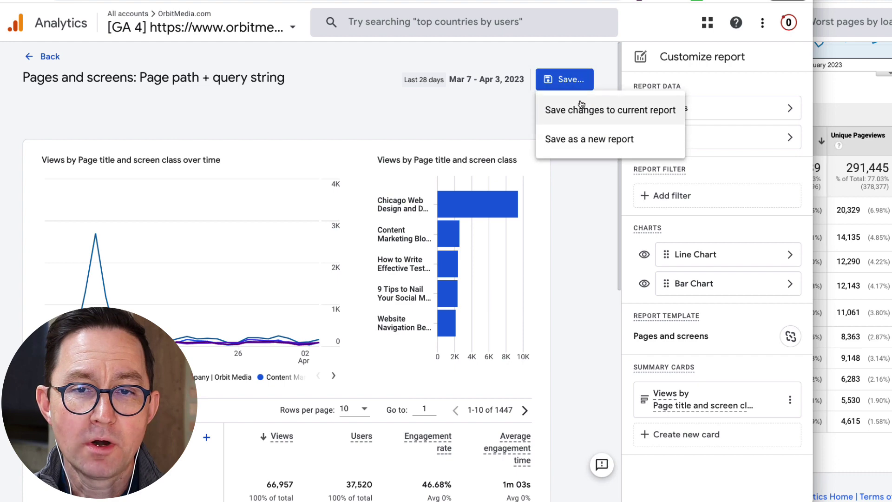
pyautogui.click(589, 111)
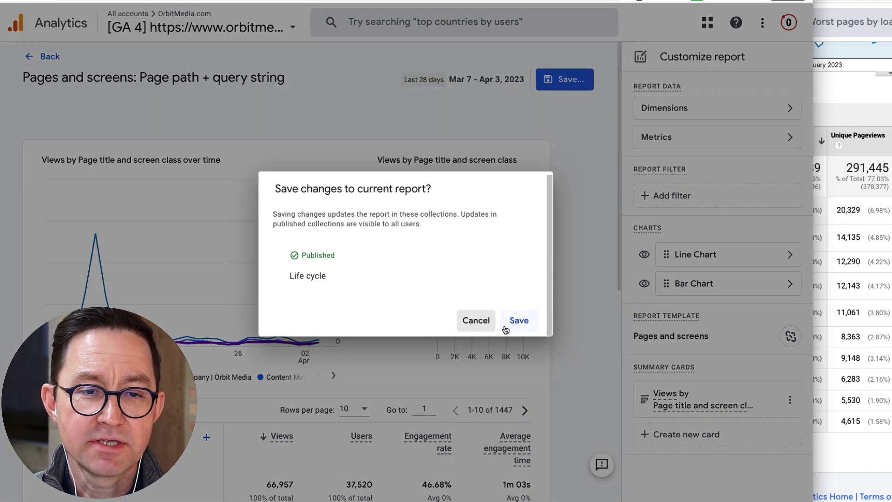
pyautogui.click(510, 328)
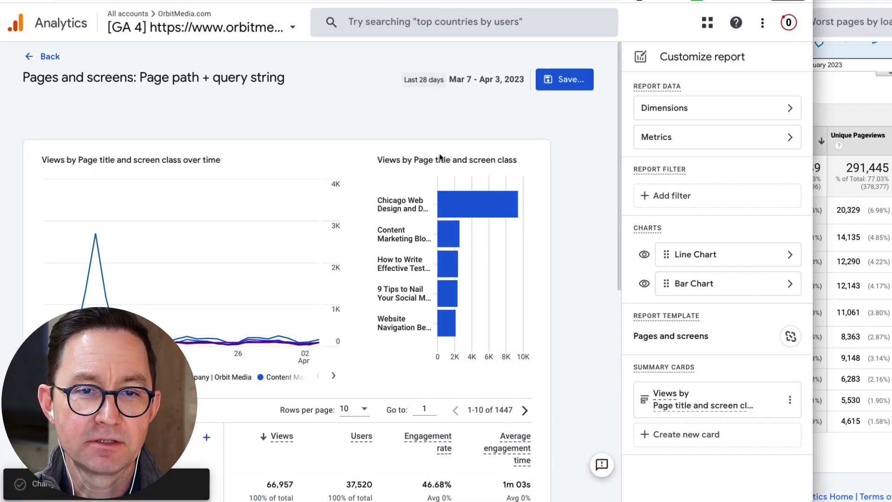
pyautogui.click(51, 58)
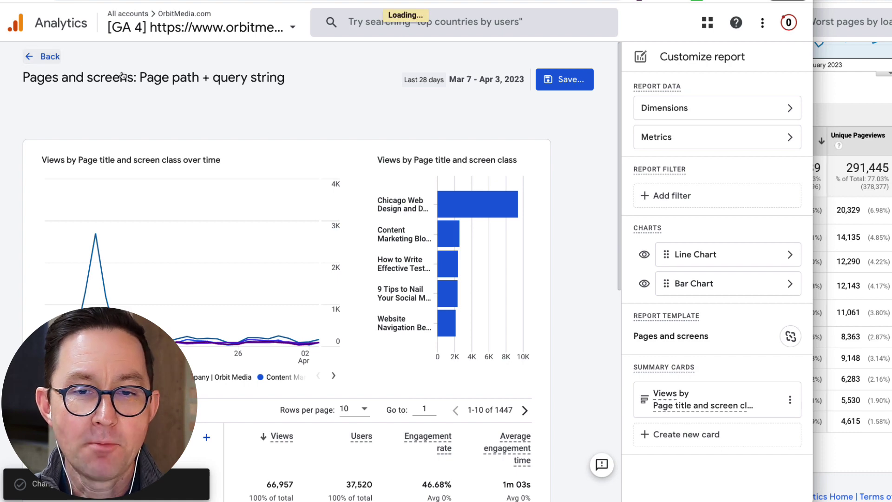
pyautogui.scroll(-6, 566, 367)
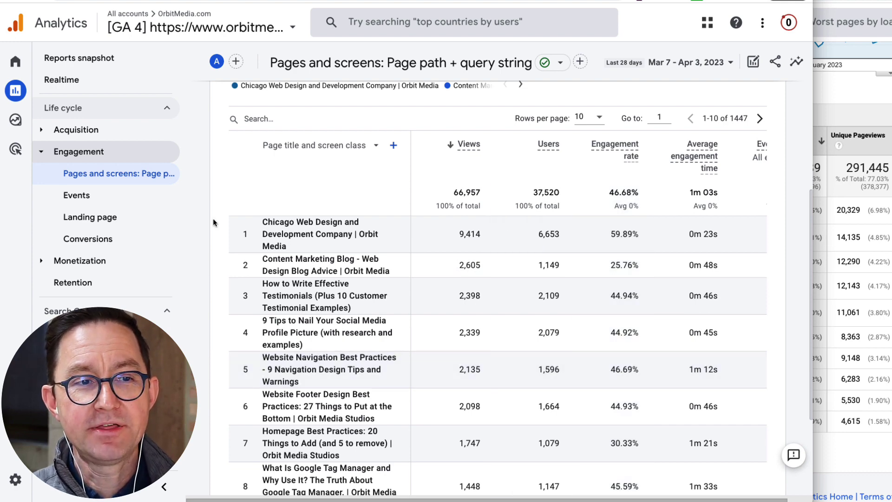
pyautogui.click(307, 146)
pyautogui.click(246, 166)
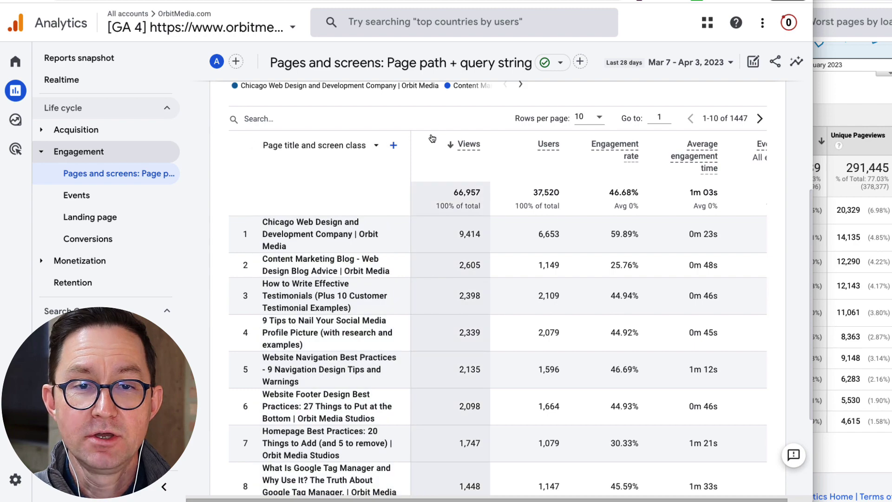
pyautogui.scroll(6, 339, 171)
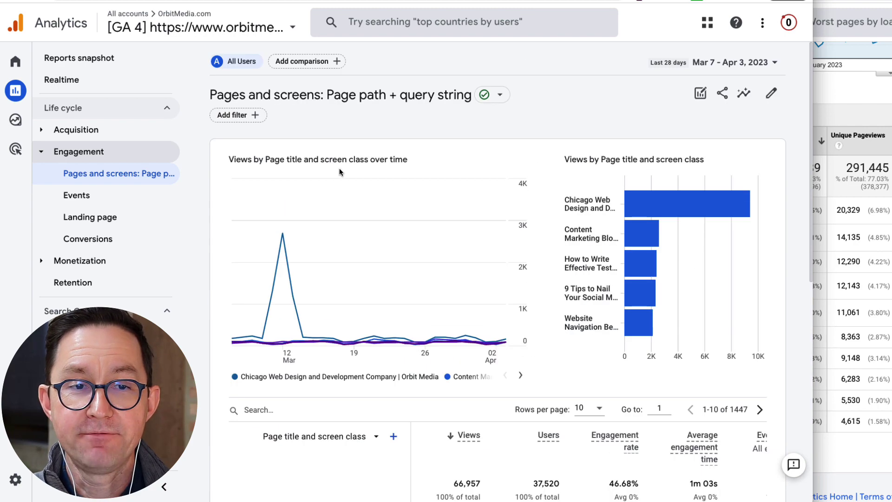
pyautogui.scroll(-10, 445, 269)
pyautogui.scroll(4, 548, 302)
pyautogui.scroll(2, 549, 302)
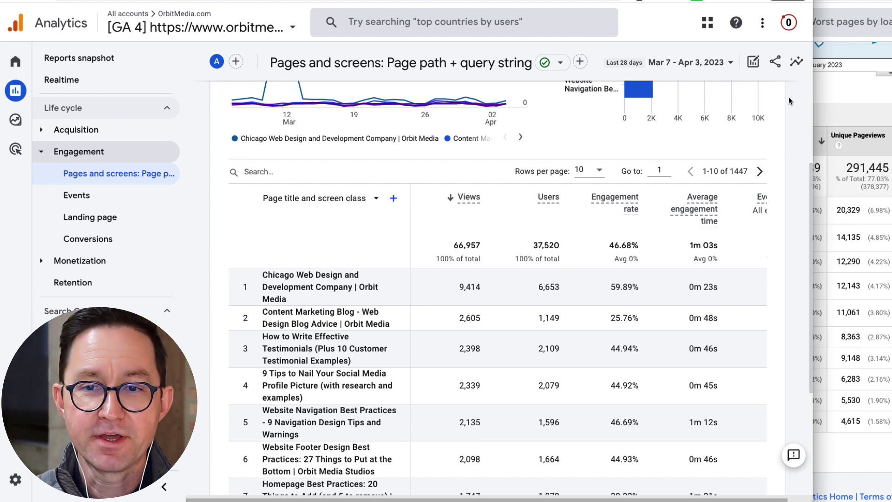
pyautogui.scroll(5, 788, 97)
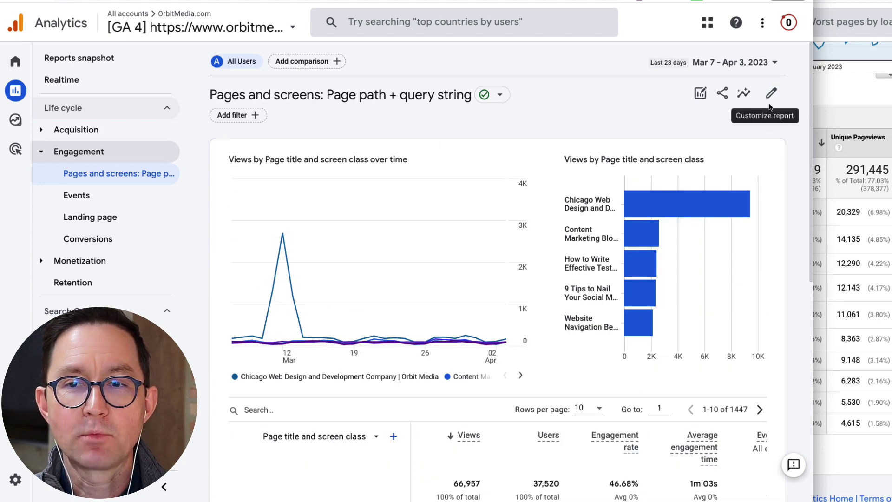
pyautogui.scroll(-5, 604, 325)
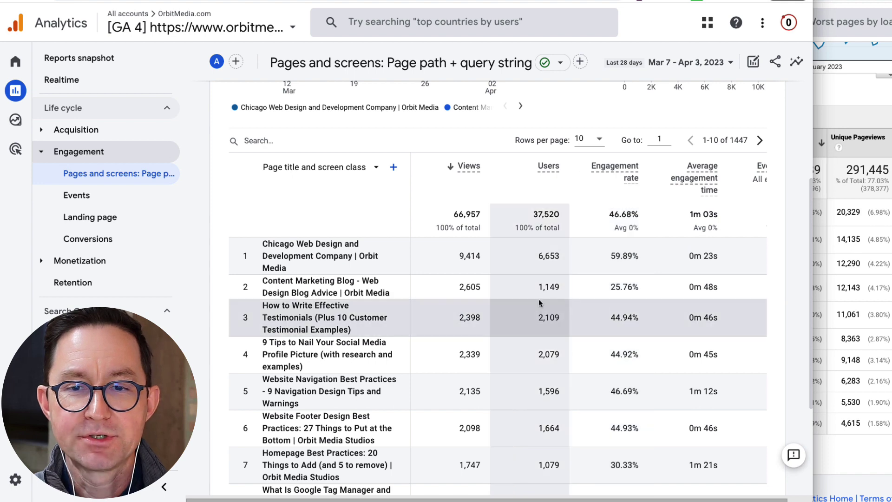
pyautogui.scroll(-2, 555, 361)
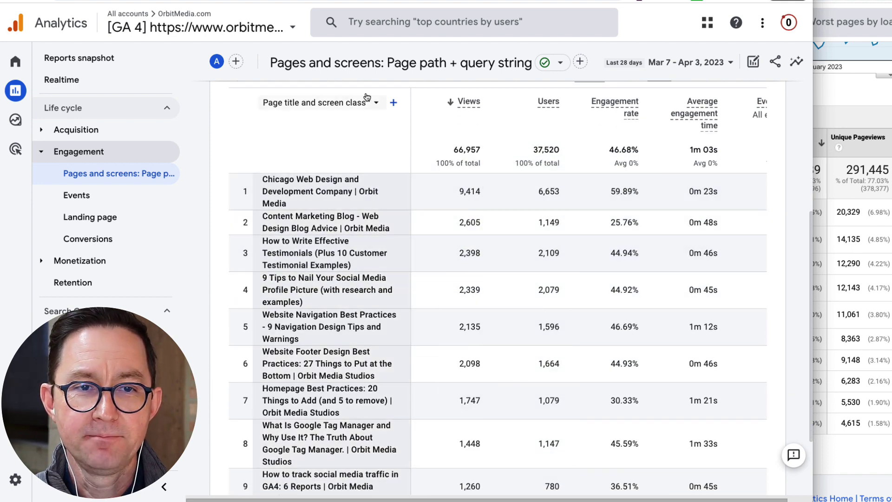
# Step: Switch the primary dimension from page title to Page path and screen class
pyautogui.click(310, 102)
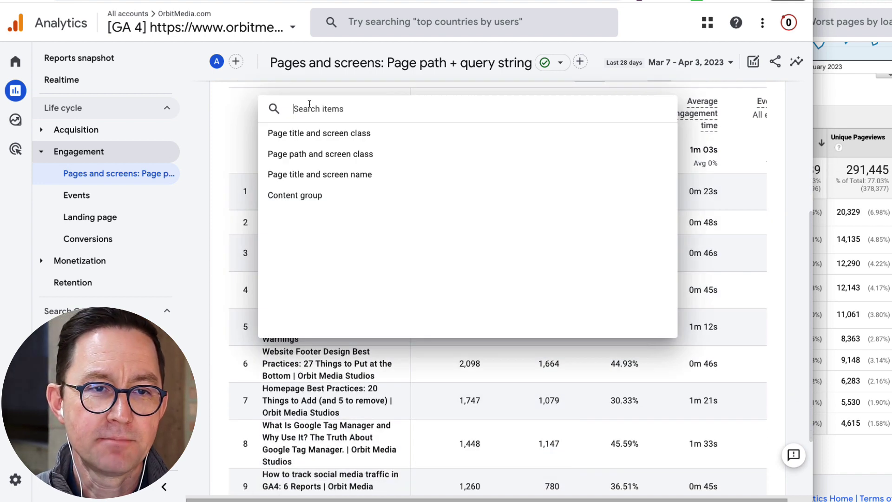
pyautogui.click(313, 154)
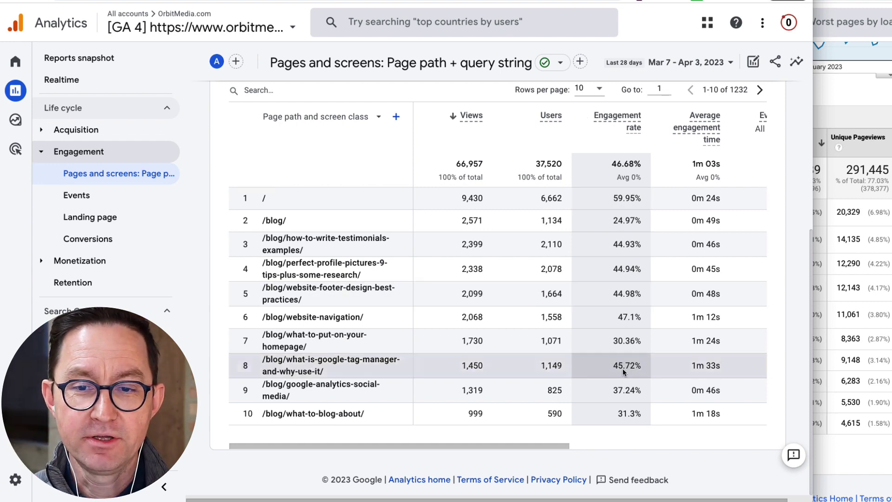
pyautogui.scroll(7, 640, 312)
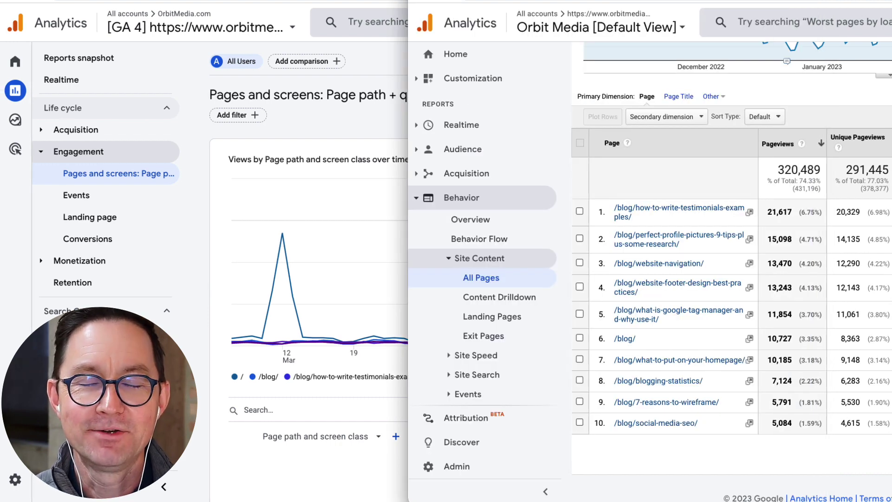
# Step: Compare each page's Avg. Time on Page against the 00:03:32 site average
pyautogui.scroll(1, 677, 273)
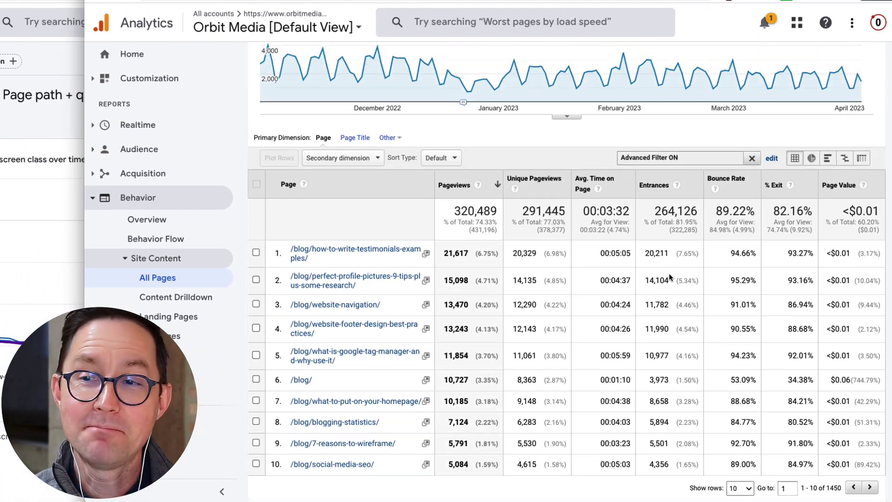
pyautogui.click(845, 160)
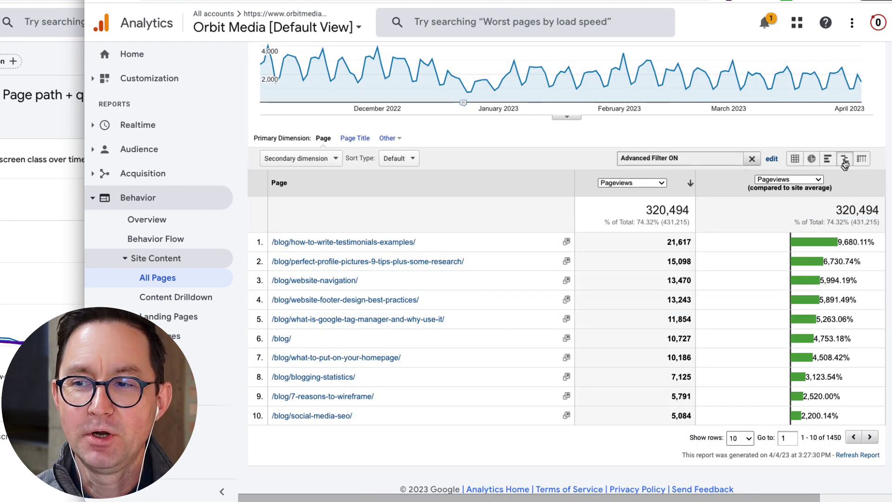
pyautogui.click(802, 180)
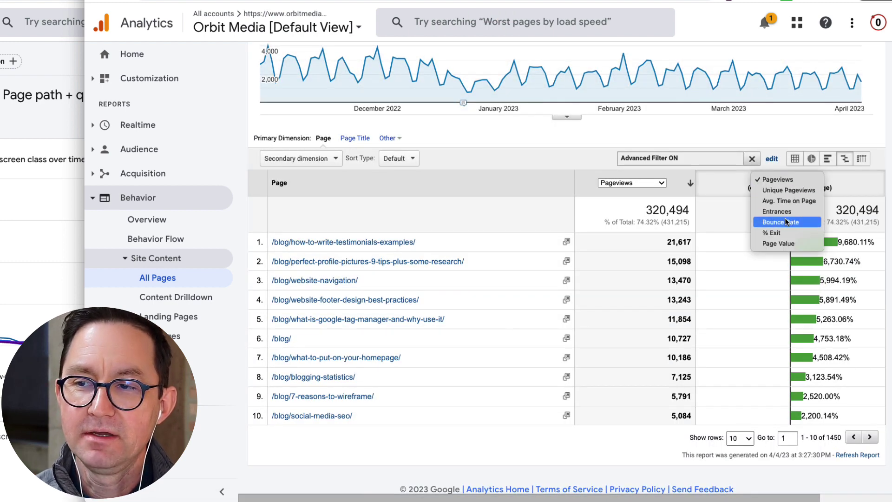
pyautogui.click(784, 200)
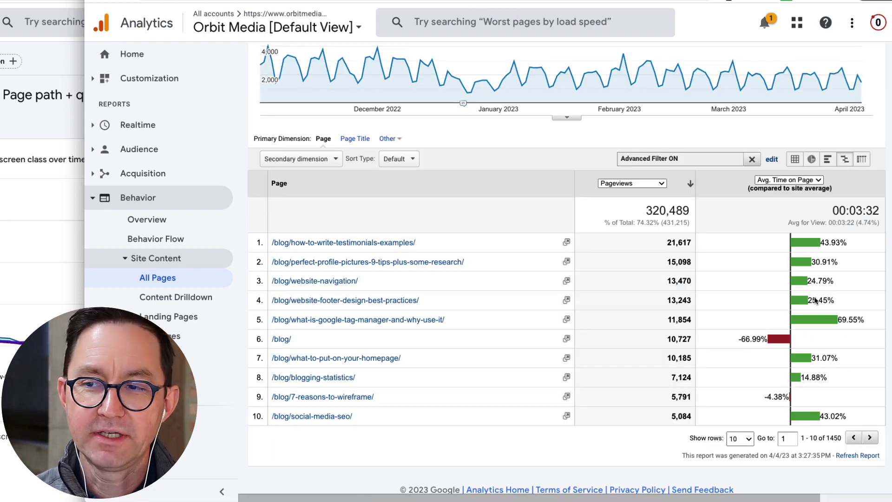
# Step: Bring the GA4 Pages and screens window forward, then go to Explore
pyautogui.click(79, 148)
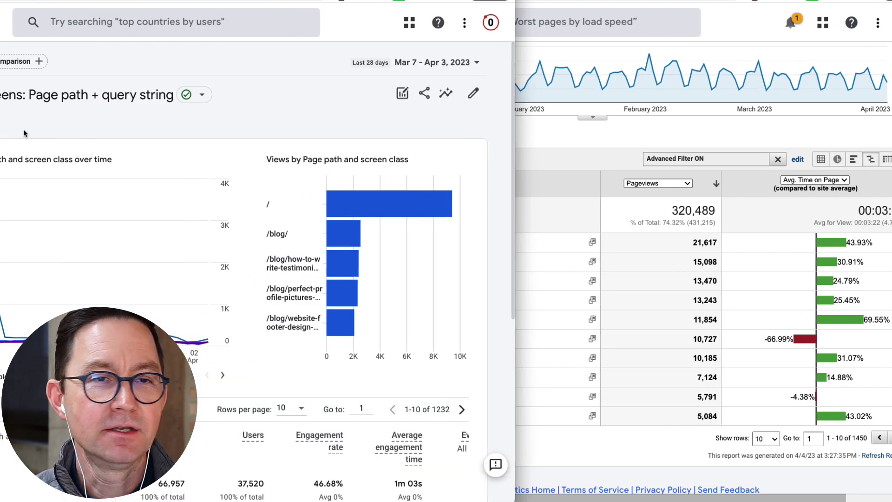
pyautogui.scroll(-6, 670, 288)
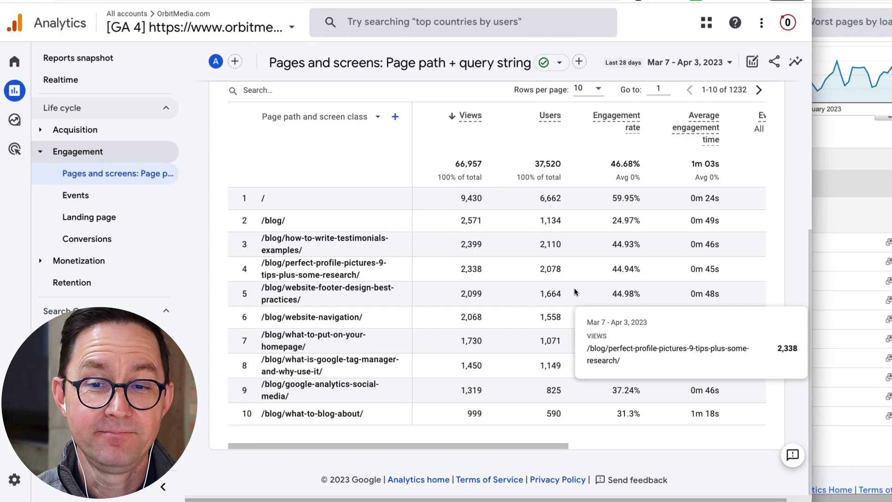
pyautogui.scroll(2, 372, 195)
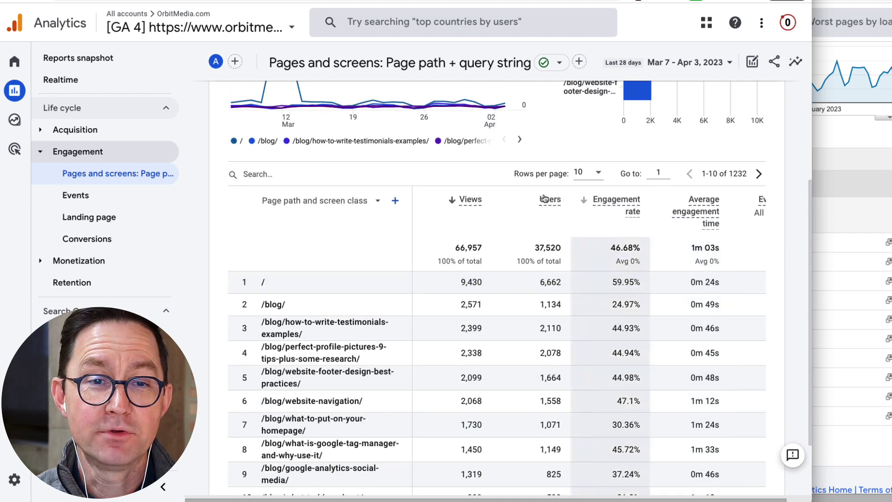
pyautogui.click(15, 120)
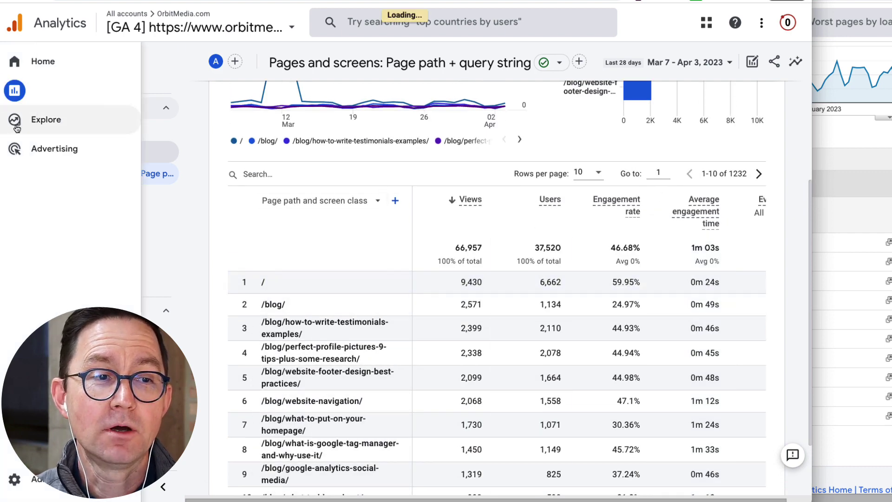